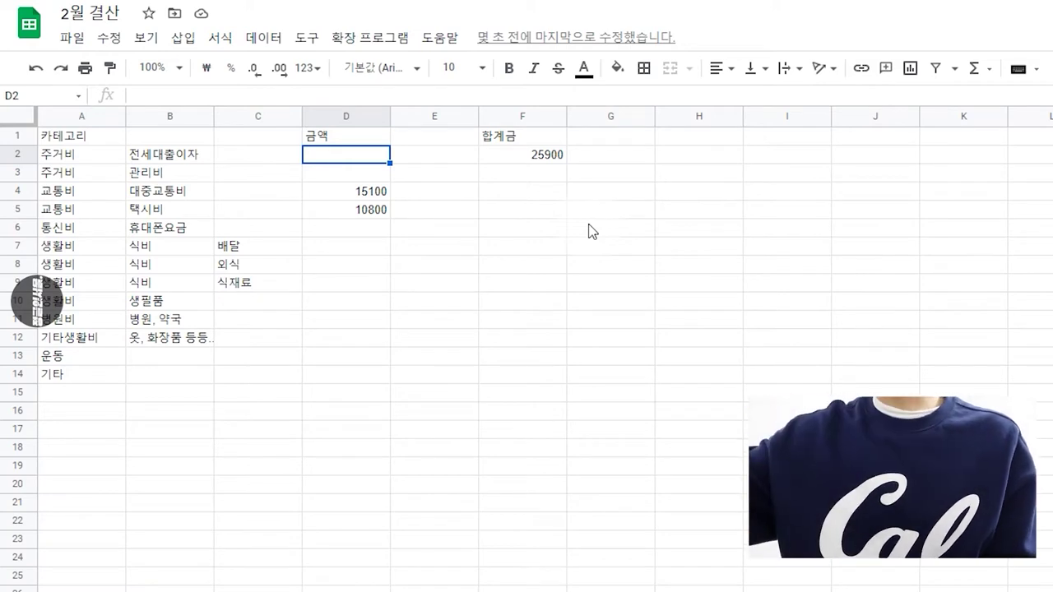
# Step: Enter =290805+75210 as the 전세대출이자 amount in D2 and 50000 as the 관리비 amount in D3
pyautogui.write('=290805+75210')
pyautogui.press('Return')
pyautogui.press('Up')
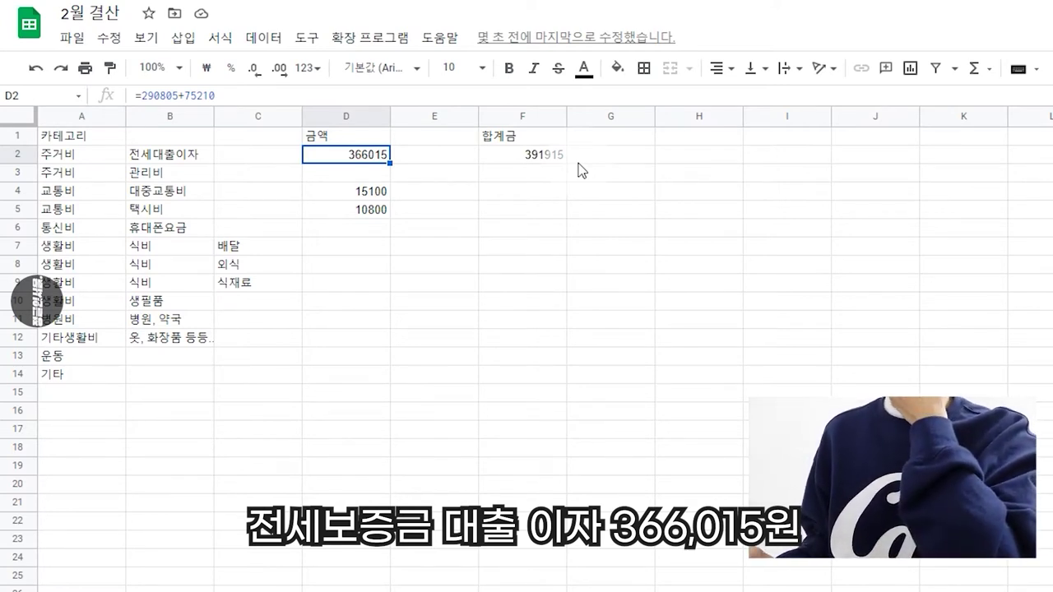
pyautogui.press('Down')
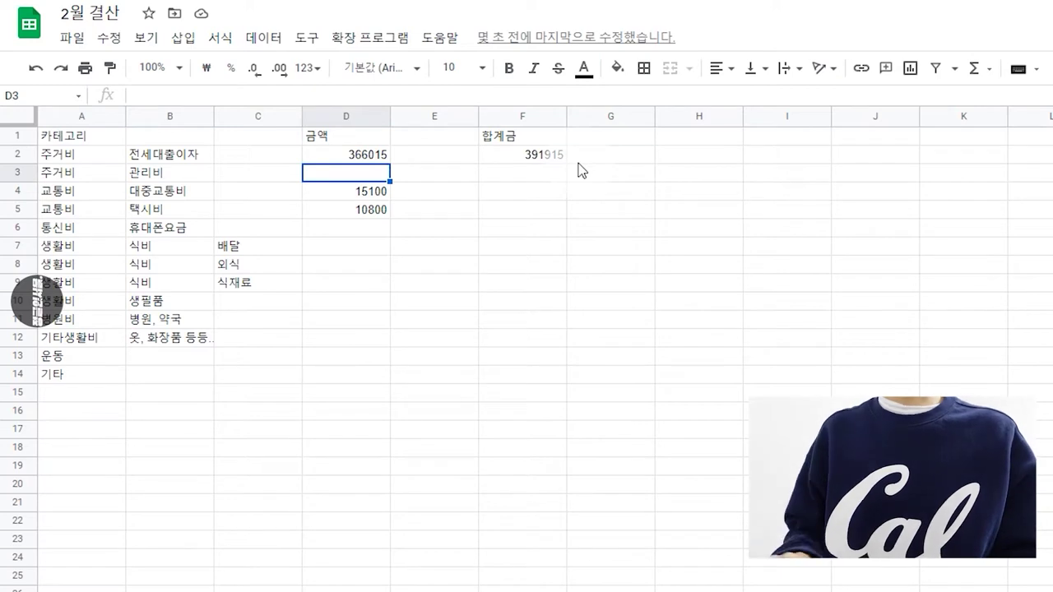
pyautogui.write('50000')
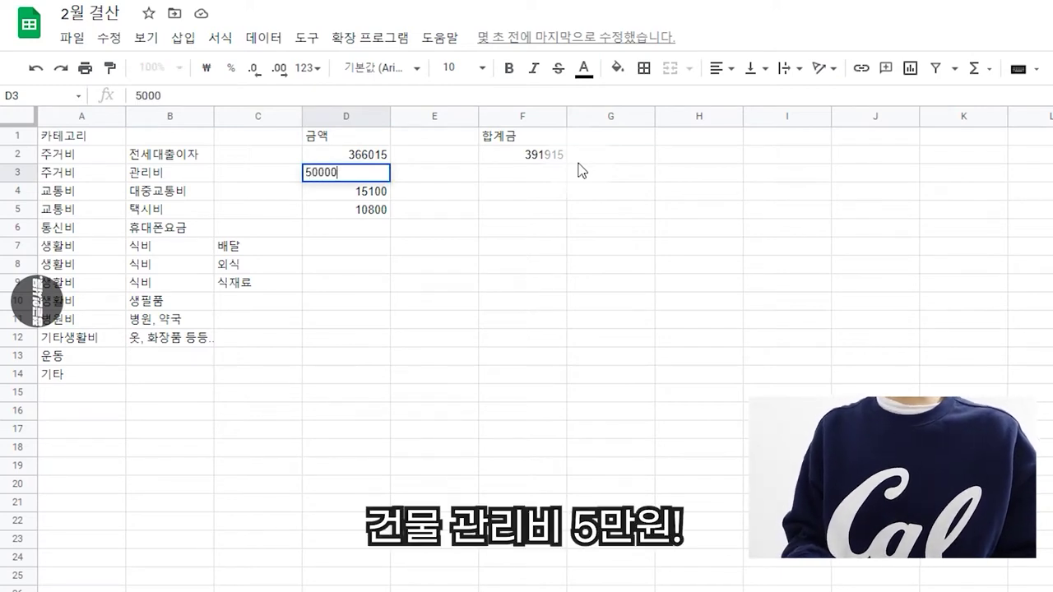
pyautogui.press('Return')
pyautogui.press('Up')
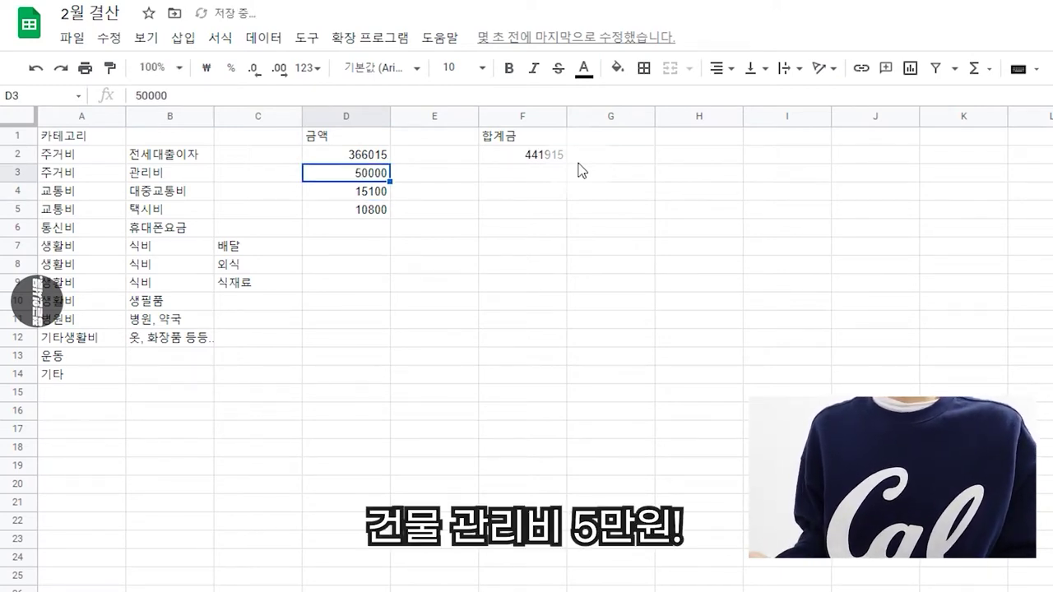
# Step: Enter 0 as the 휴대폰요금 amount in D6
pyautogui.press('Down')
pyautogui.press('Down')
pyautogui.press('Down')
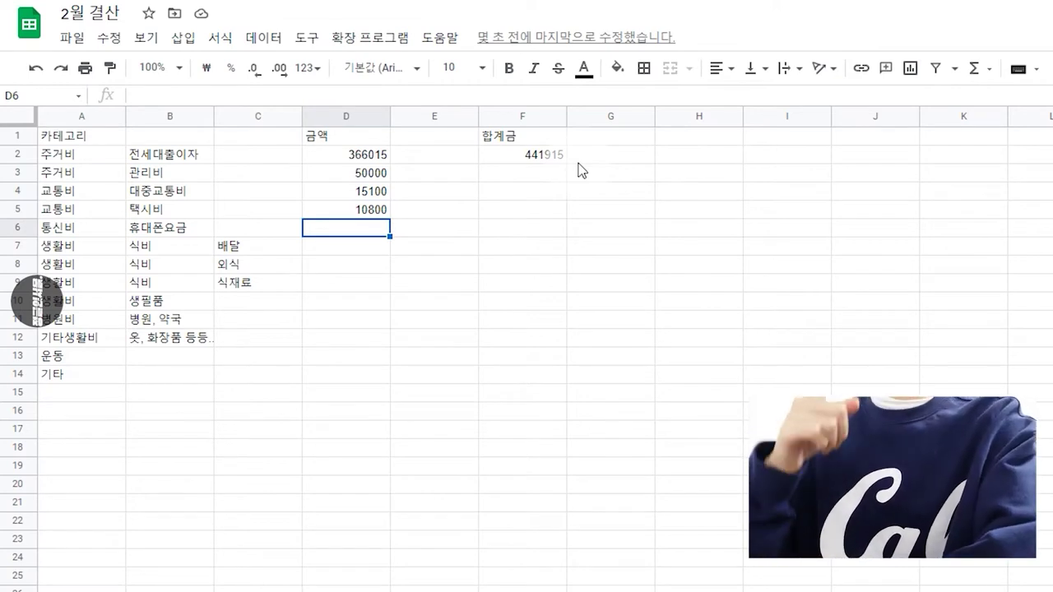
pyautogui.write('이')
pyautogui.press('Return')
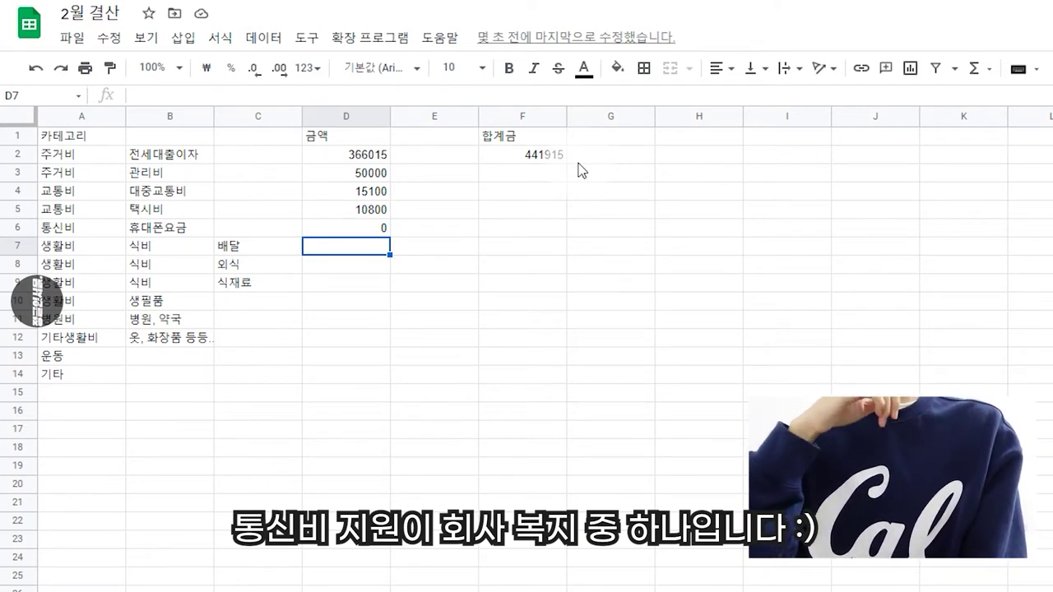
# Step: Label the 기타 row's item in B14 as 콘텐츠구독료
pyautogui.click(177, 372)
pyautogui.write('콘텐츠구독료')
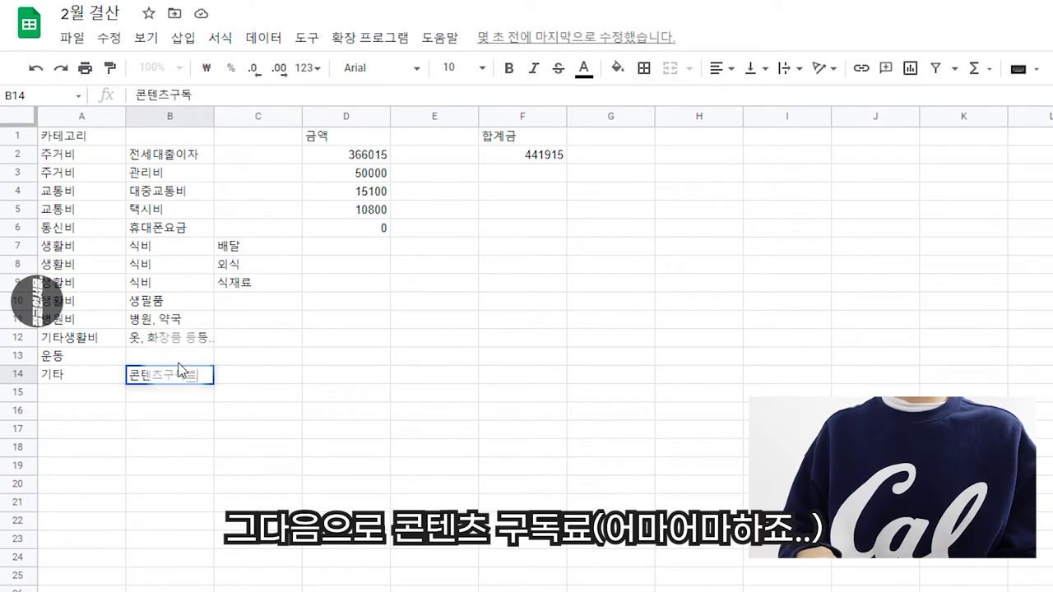
pyautogui.press('Tab')
pyautogui.press('Tab')
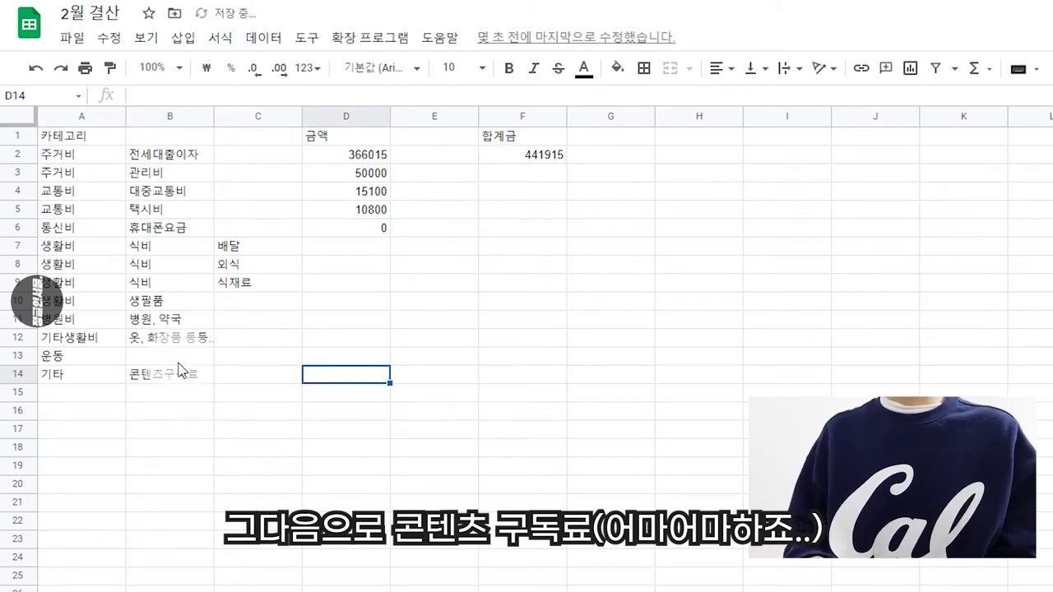
# Step: Enter the formula =17000+7900+2405+8690 as the 콘텐츠구독료 amount in D14
pyautogui.write('=17000+7900+')
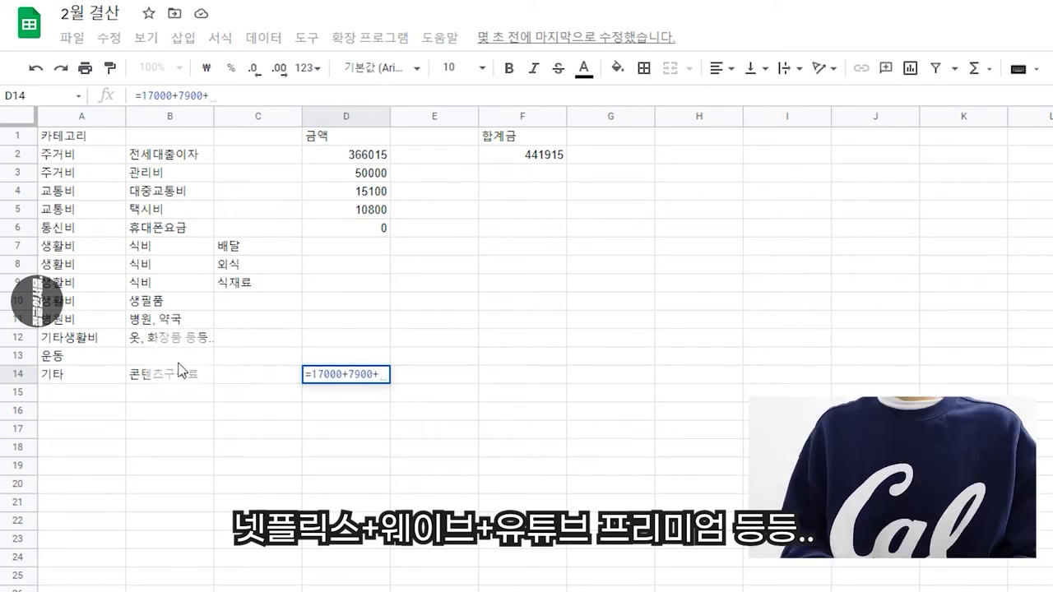
pyautogui.write('2405+')
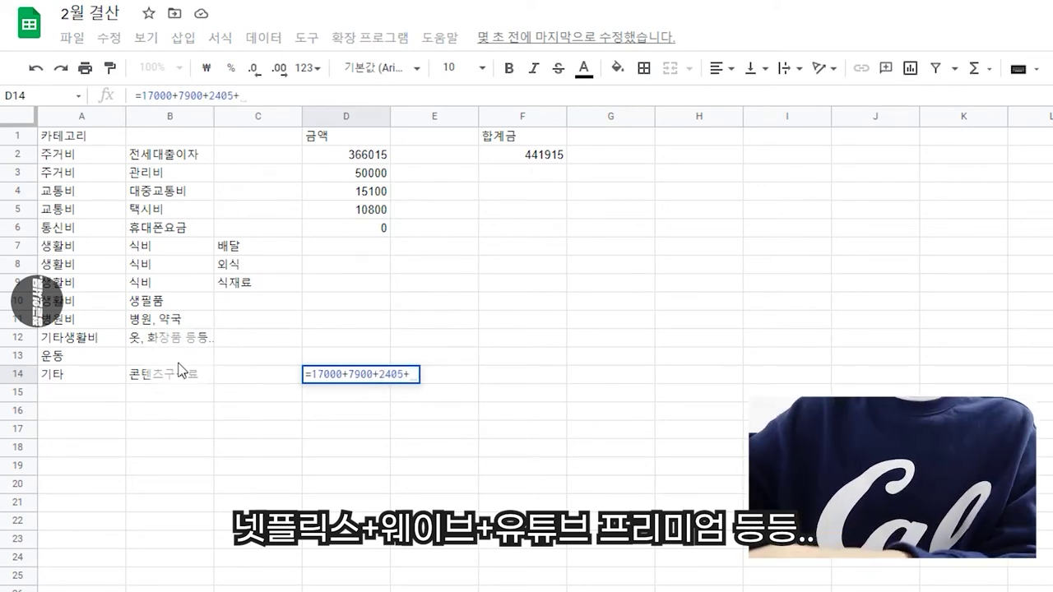
pyautogui.write('8690')
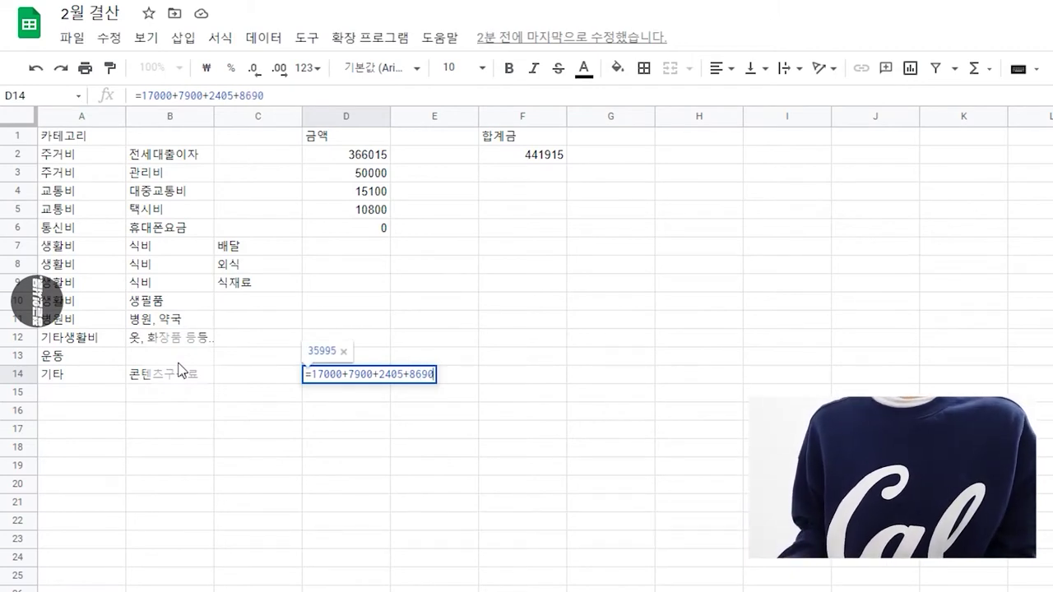
pyautogui.press('Return')
pyautogui.press('Up')
pyautogui.press('Right')
pyautogui.press('Right')
pyautogui.press('Right')
pyautogui.press('Left')
pyautogui.press('Right')
pyautogui.press('Left')
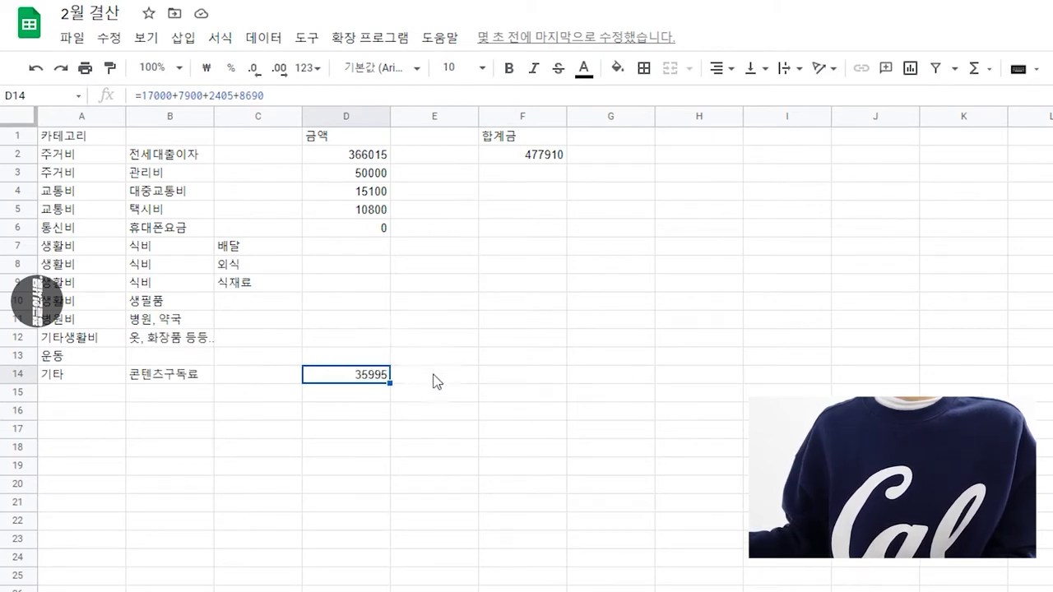
# Step: Fill in the 운동 row with the item 폴댄스학원 in B13 and the amount 351000 in D13
pyautogui.click(357, 354)
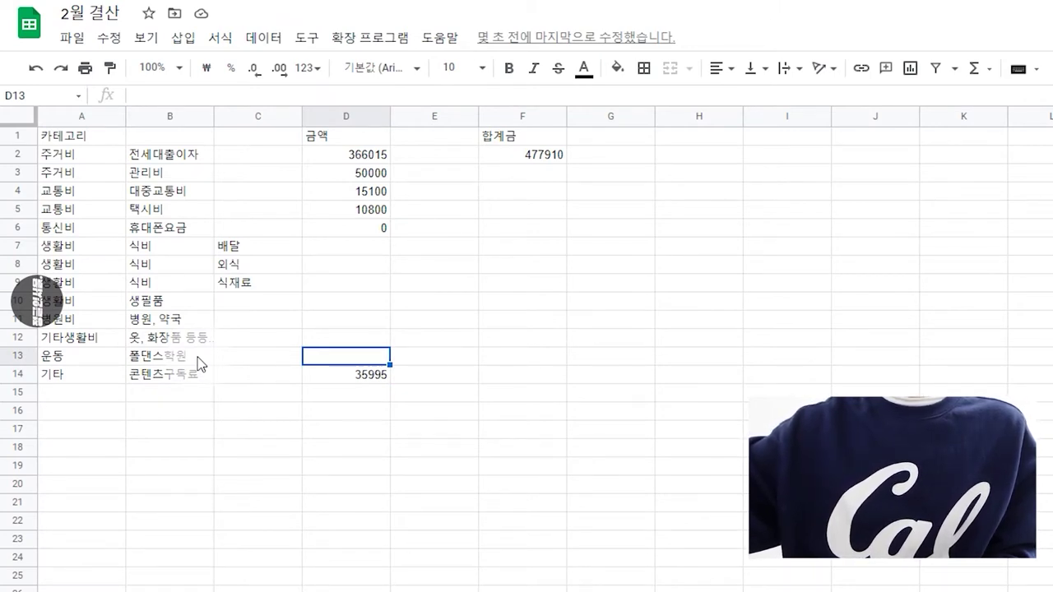
pyautogui.write('35')
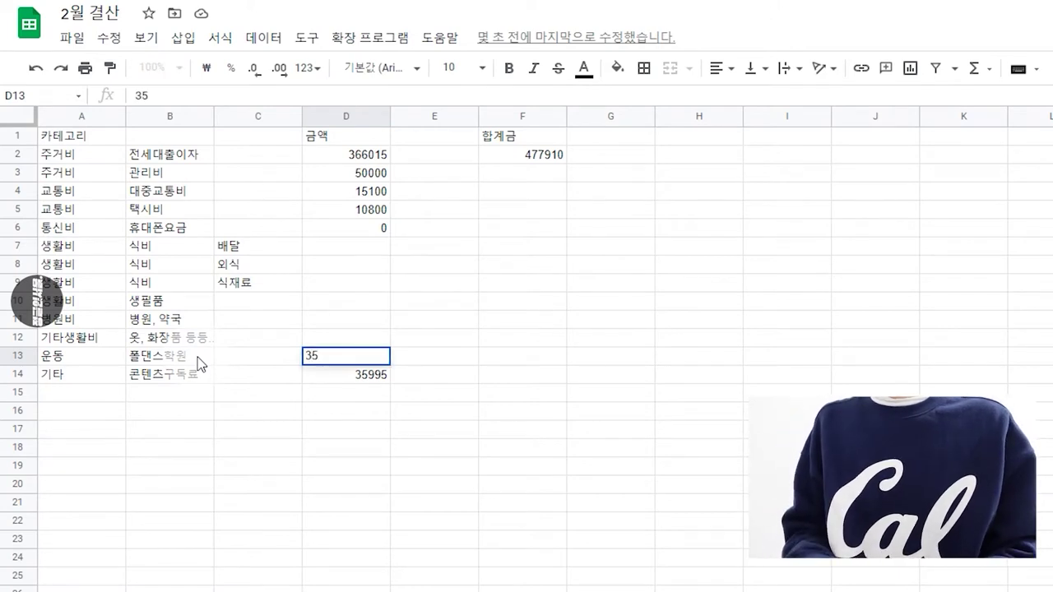
pyautogui.write('1000')
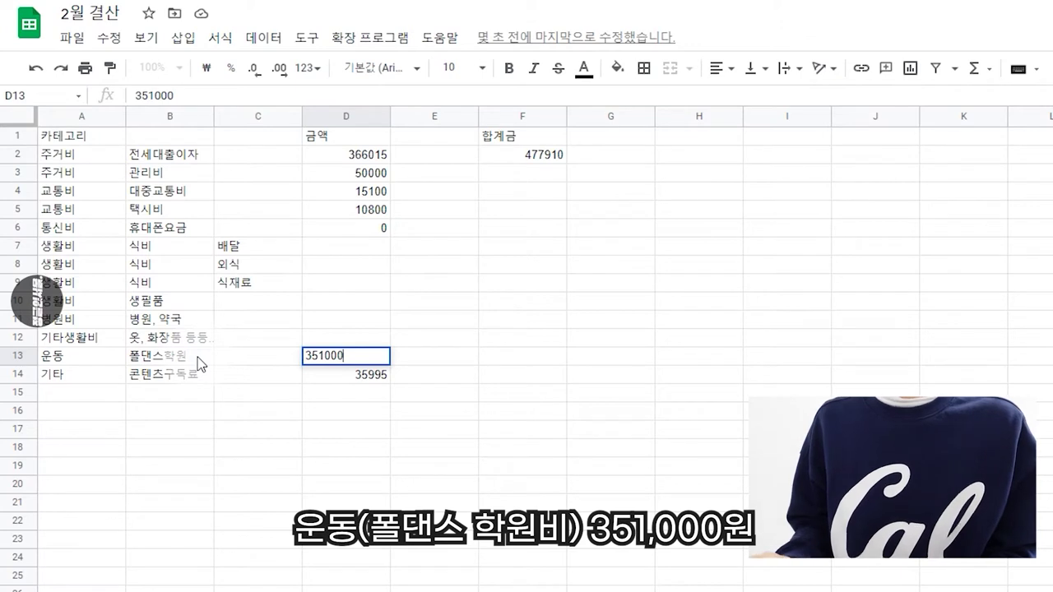
pyautogui.click(200, 367)
pyautogui.click(199, 359)
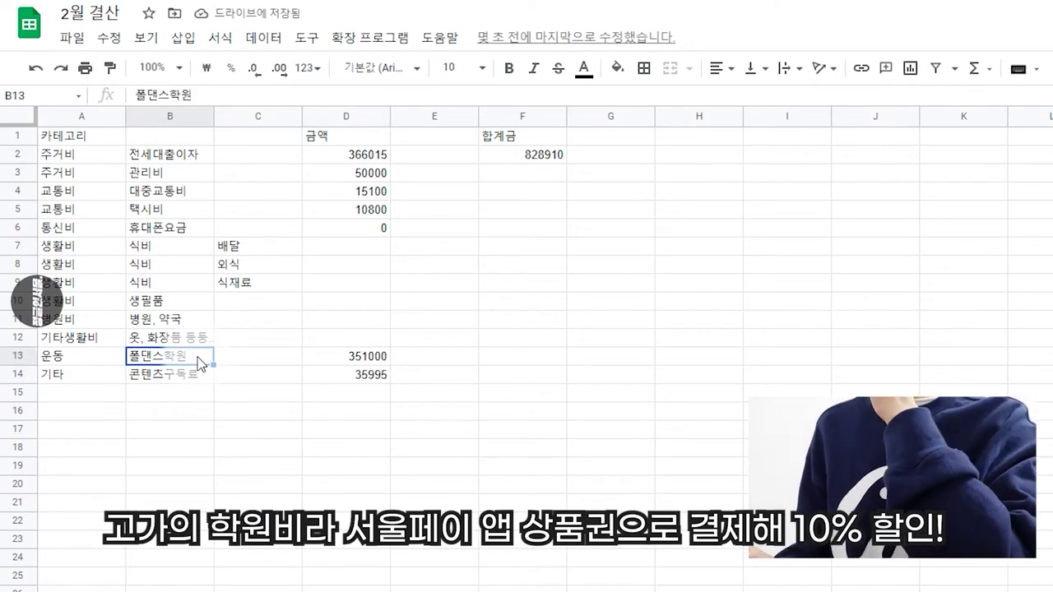
pyautogui.press('Right')
pyautogui.press('Right')
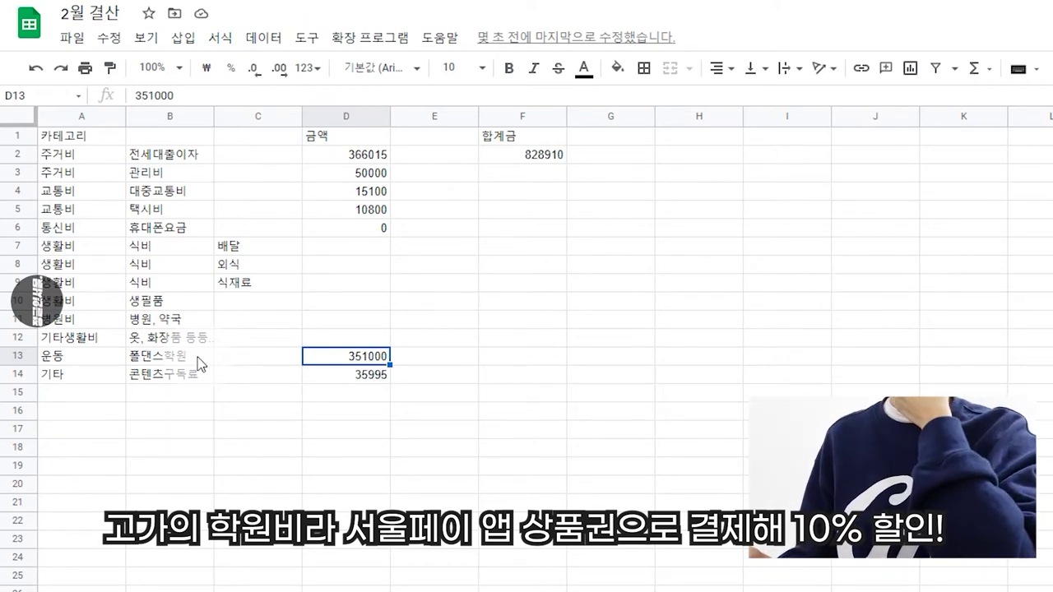
pyautogui.press('Left')
pyautogui.press('Right')
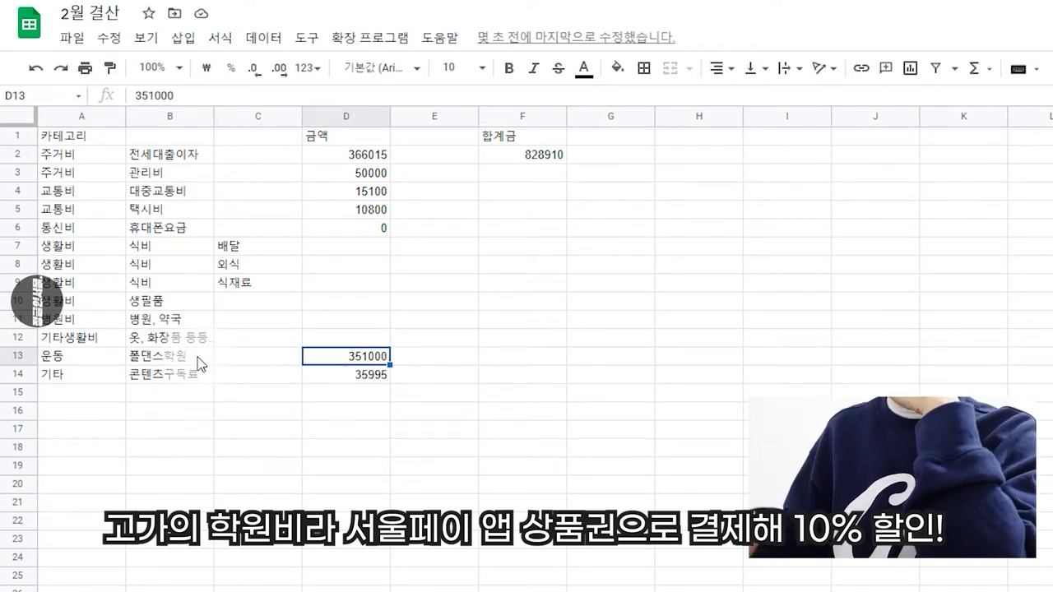
# Step: Replace the 택시비 amount in D5 with the formula =10800+9300+10800+9900+15600+11700
pyautogui.press('Up')
pyautogui.press('Up')
pyautogui.press('Up')
pyautogui.press('Up')
pyautogui.press('Up')
pyautogui.press('Up')
pyautogui.press('Up')
pyautogui.press('Up')
pyautogui.write('=10800')
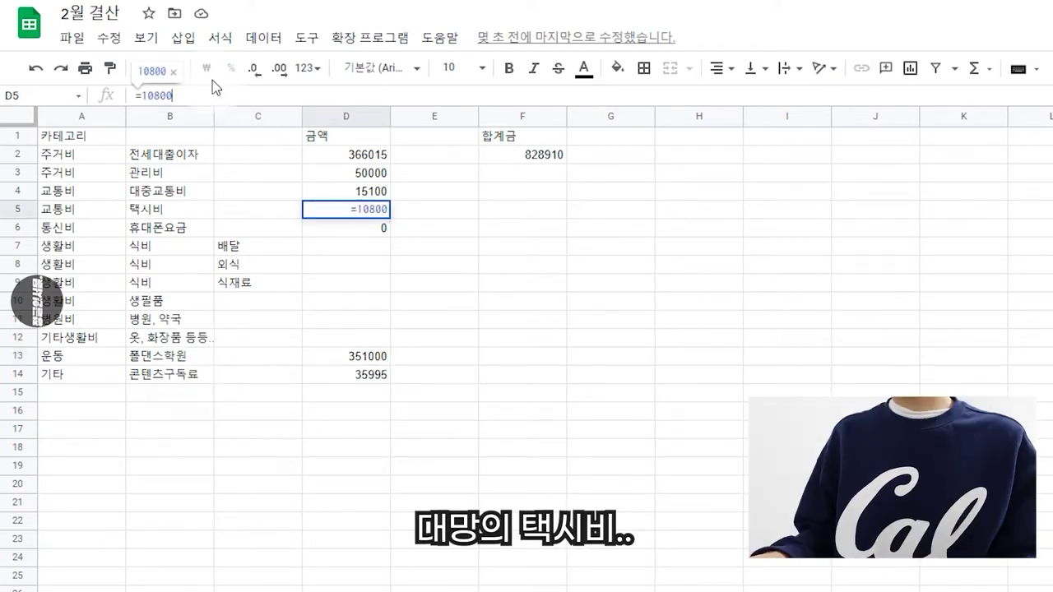
pyautogui.write('+')
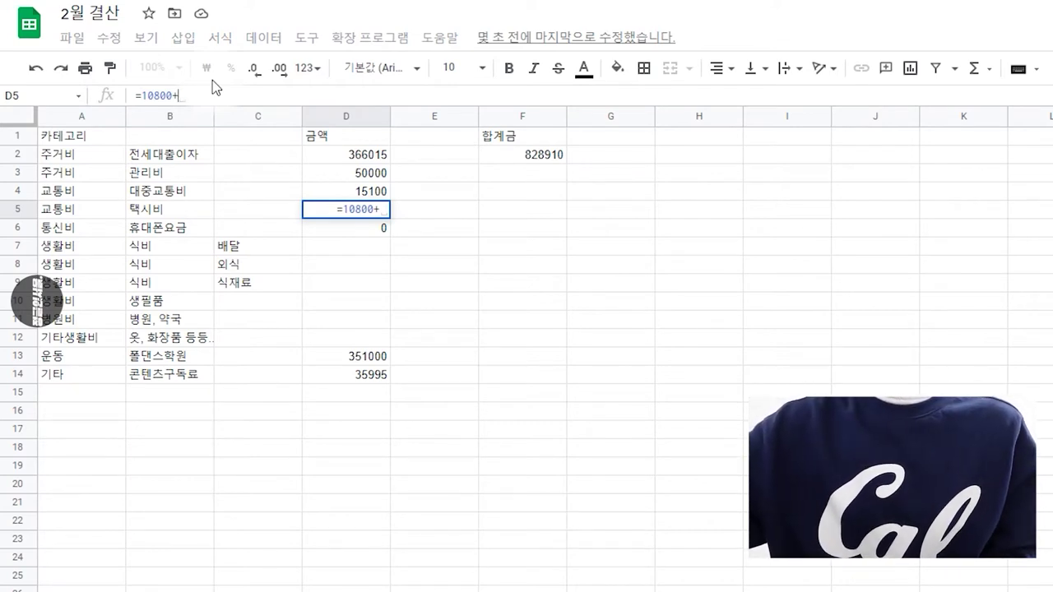
pyautogui.write('9300+10800+9900+15600+11700')
pyautogui.press('Return')
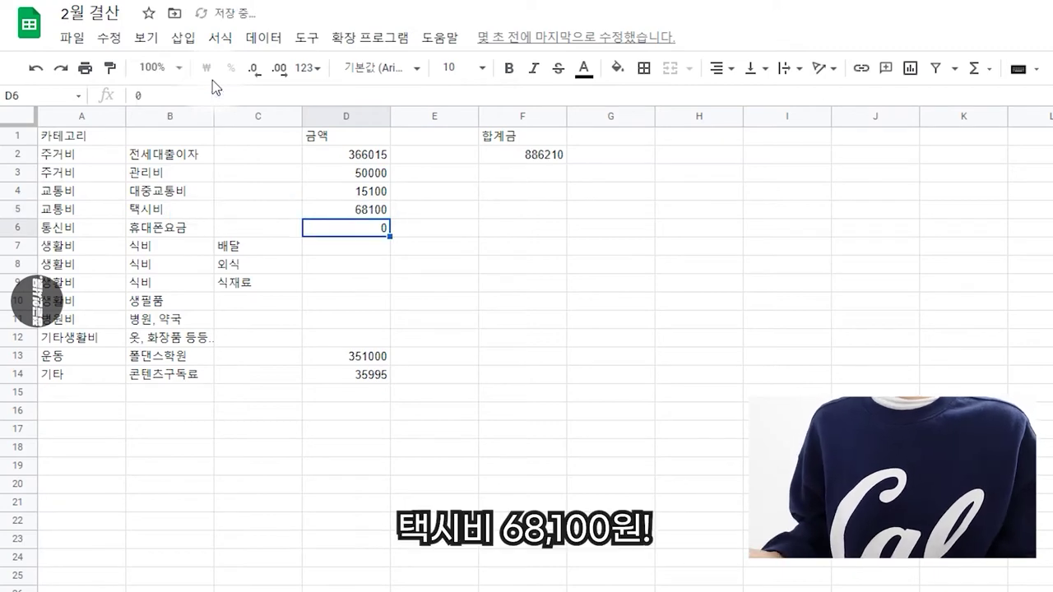
pyautogui.press('Up')
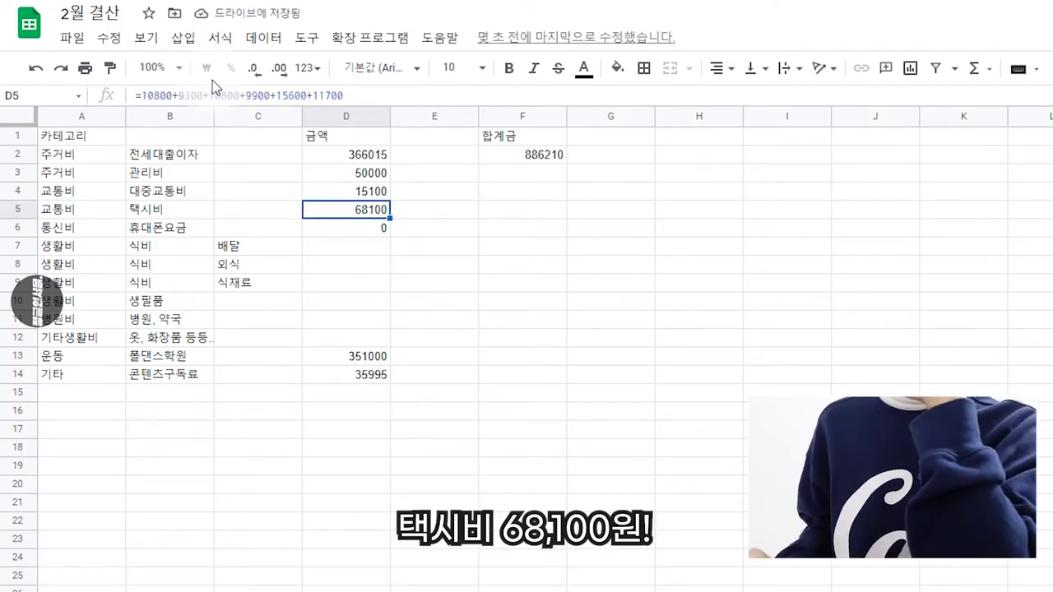
# Step: Insert three 주거비 rows above the 교통비 rows: 수도세 with 13090, 전기요금 with 35780 and 가스 with 60840
pyautogui.rightClick(18, 194)
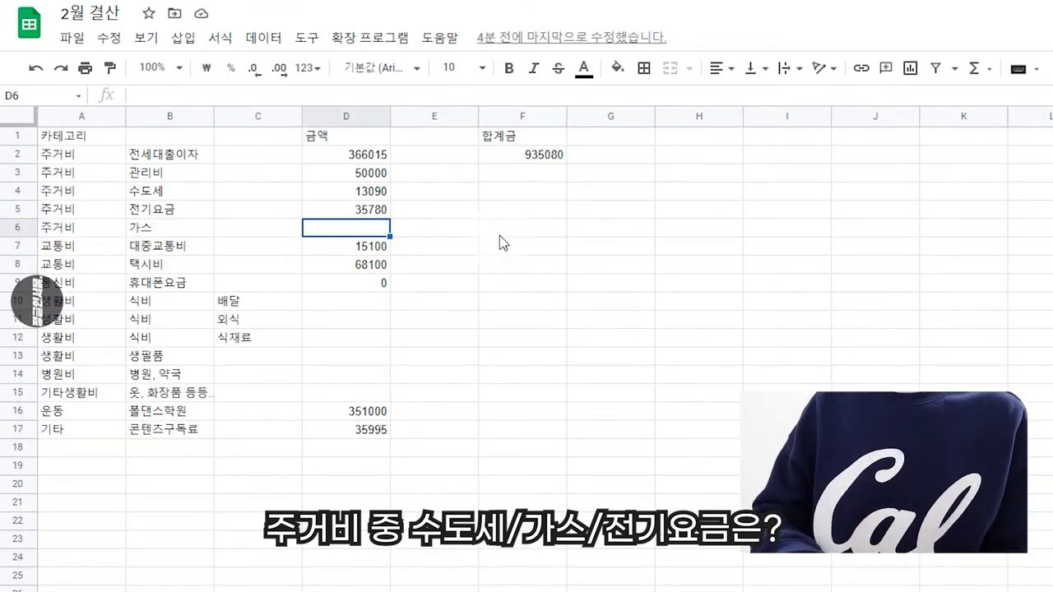
pyautogui.write('60840')
pyautogui.press('Return')
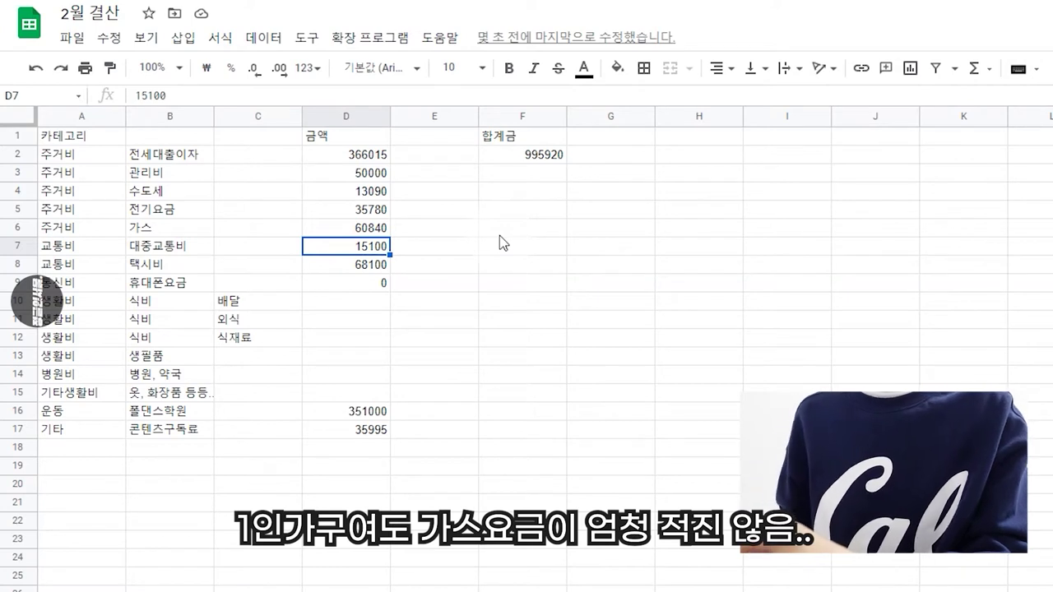
# Step: Enter 60000 as the 외식 amount in D11 and 4400 as the 기타생활비 amount in D15
pyautogui.press('Up')
pyautogui.press('Down')
pyautogui.press('Down')
pyautogui.press('Down')
pyautogui.press('Down')
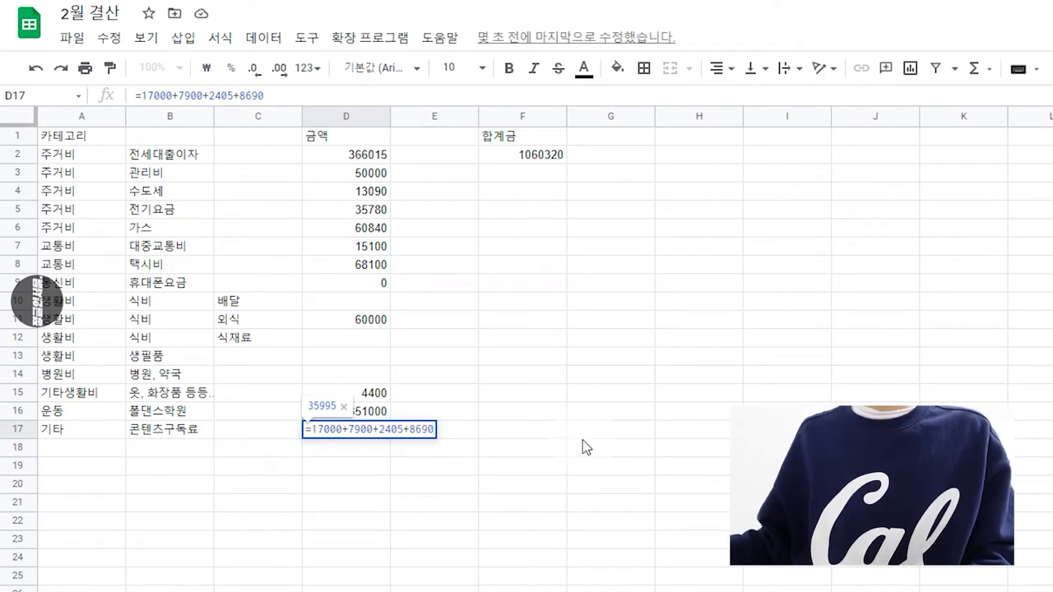
# Step: Add 35200 to the end of the 콘텐츠구독료 formula in D17
pyautogui.write('+')
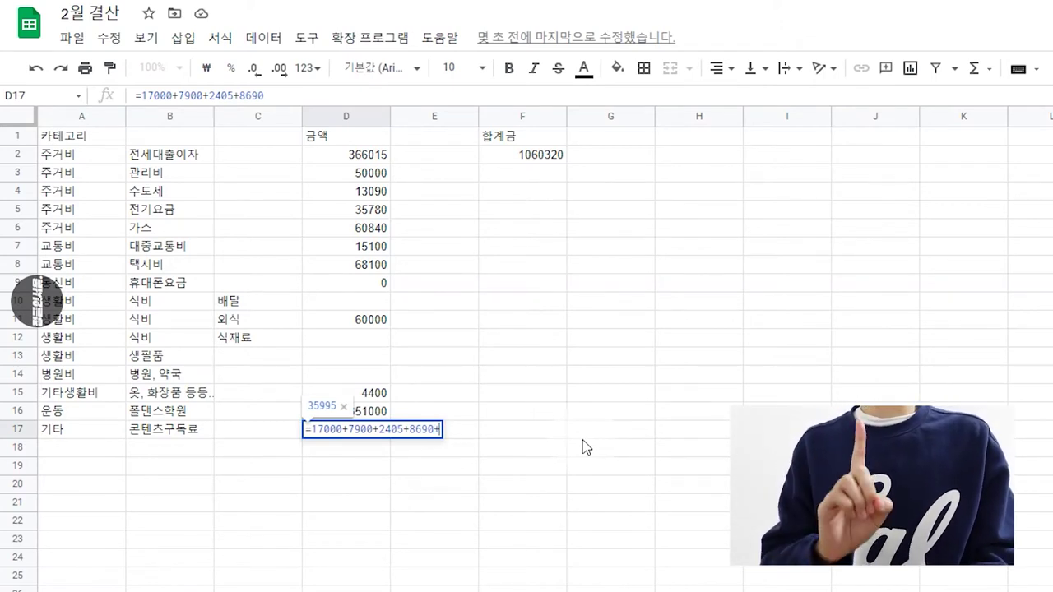
pyautogui.write('35200')
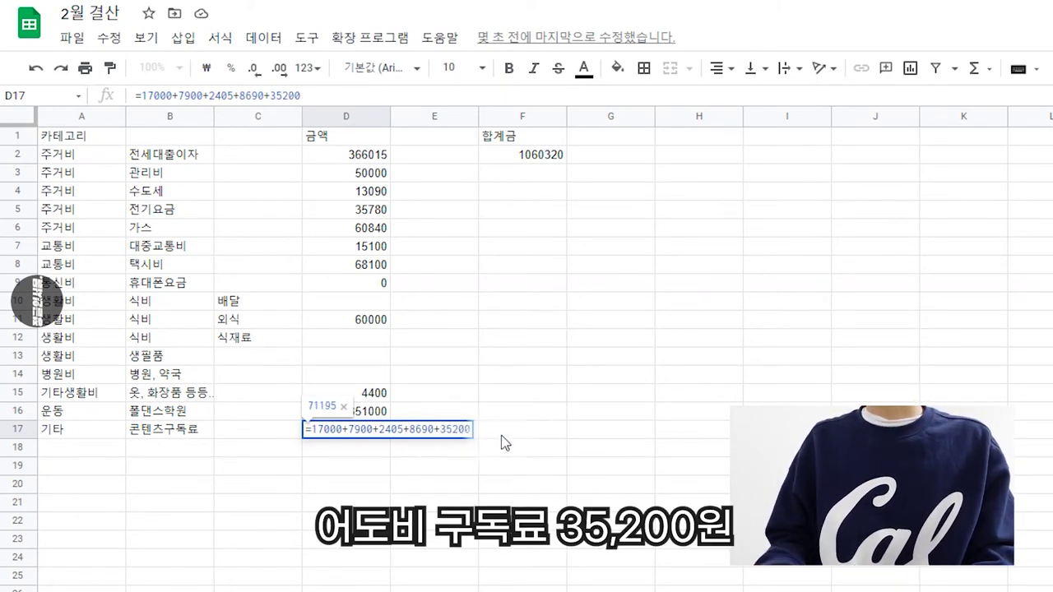
pyautogui.press('Return')
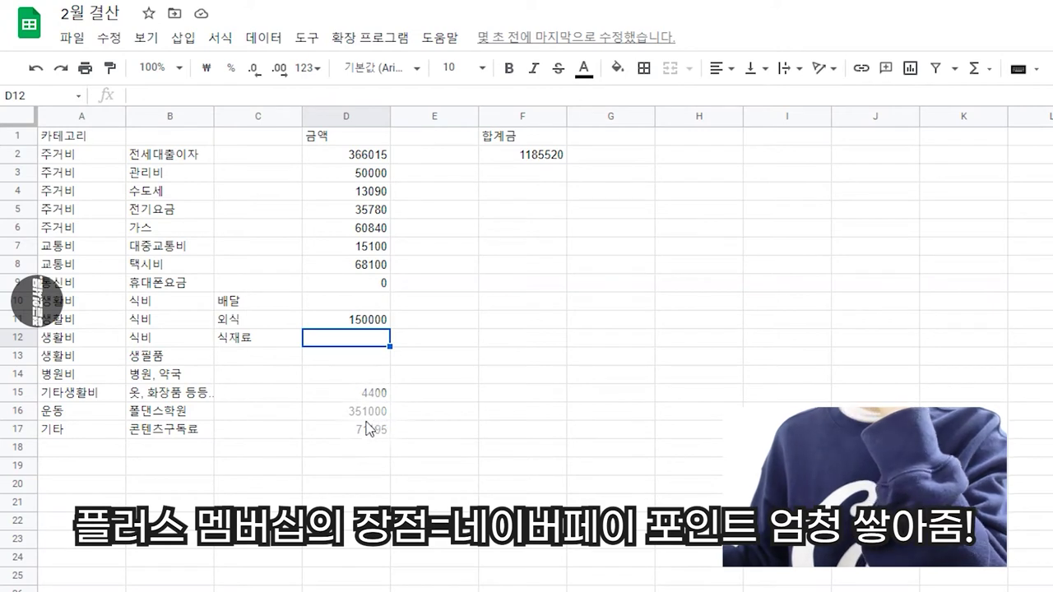
# Step: Shorten the 콘텐츠구독료 label in B17 to 구독료 and add 46800 to its formula in D17
pyautogui.click(164, 431)
pyautogui.press('BackSpace')
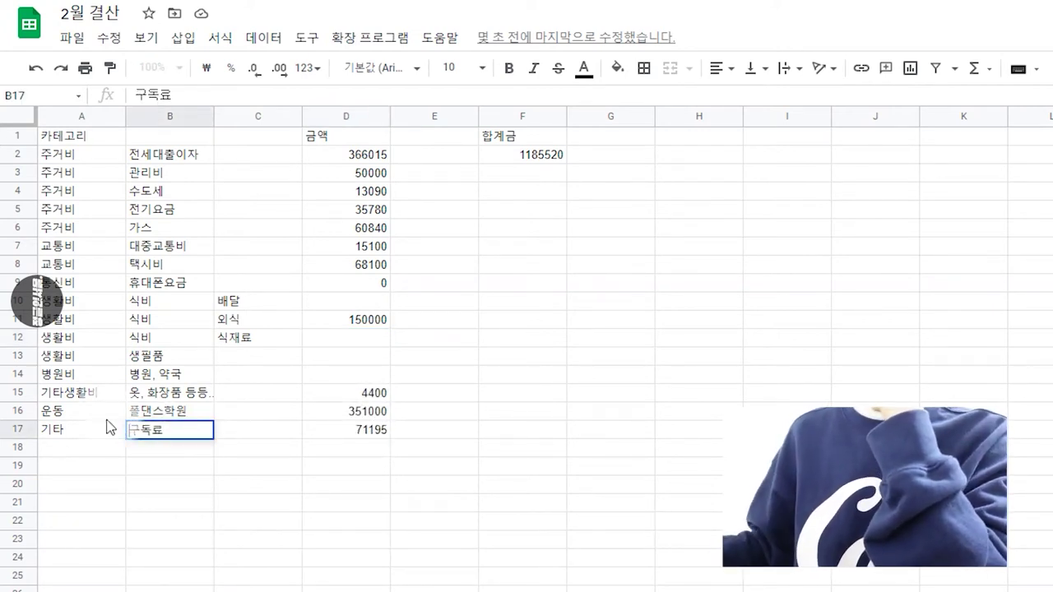
pyautogui.doubleClick(384, 430)
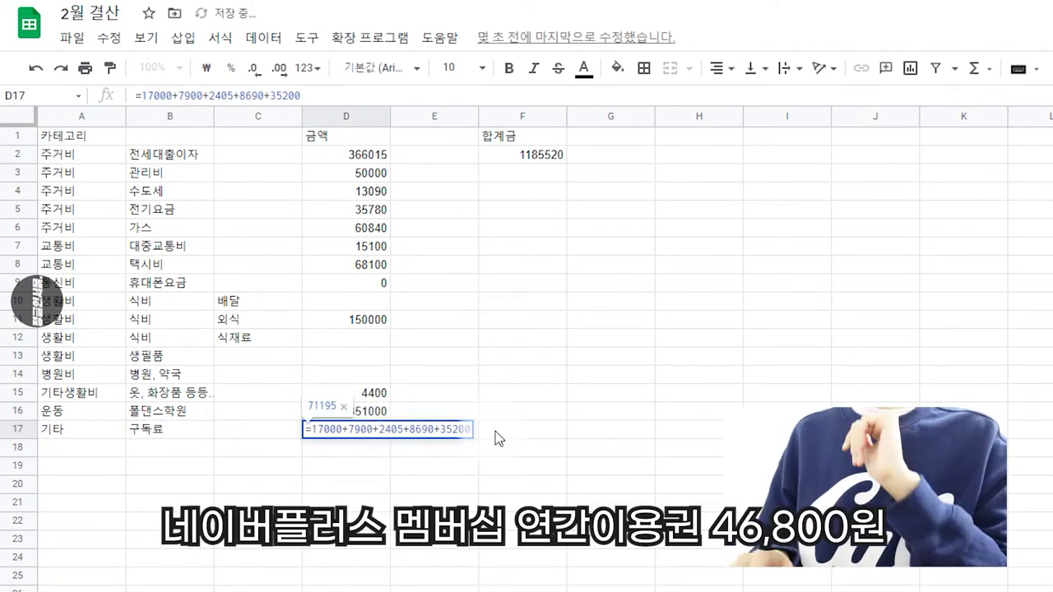
pyautogui.write('+')
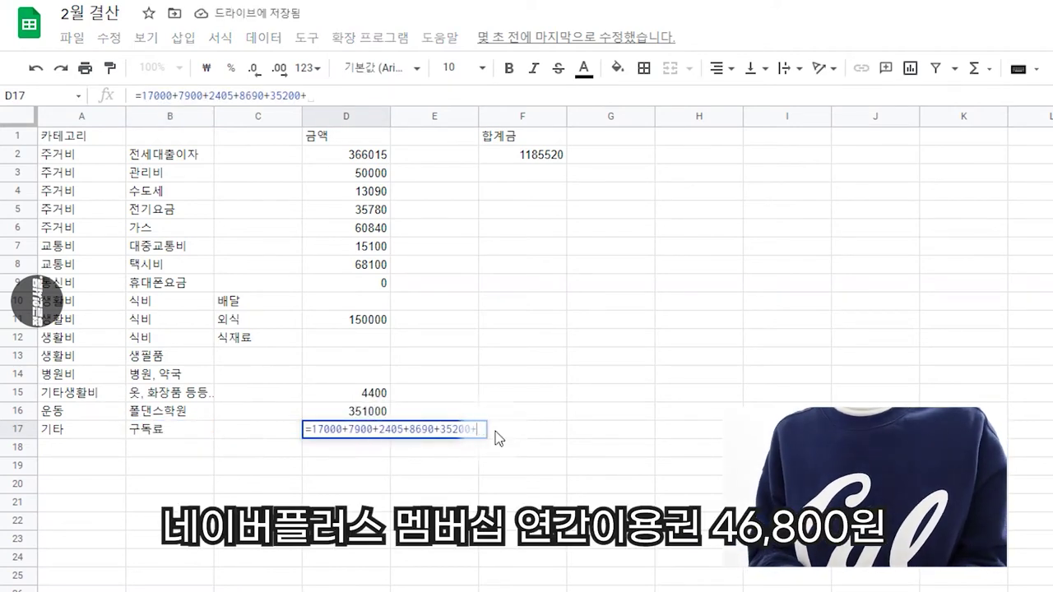
pyautogui.write('46800')
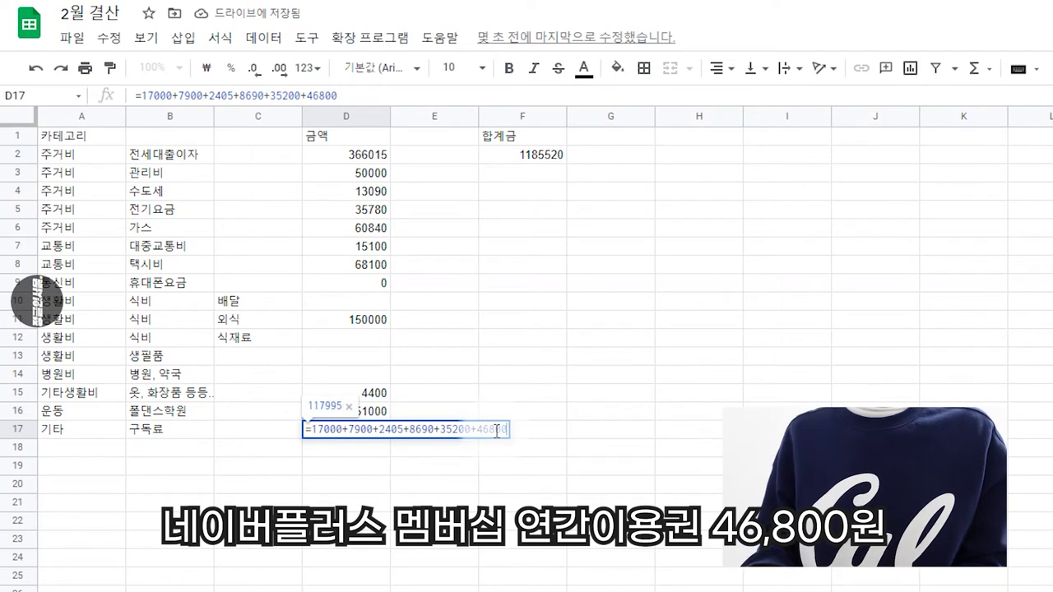
pyautogui.press('Return')
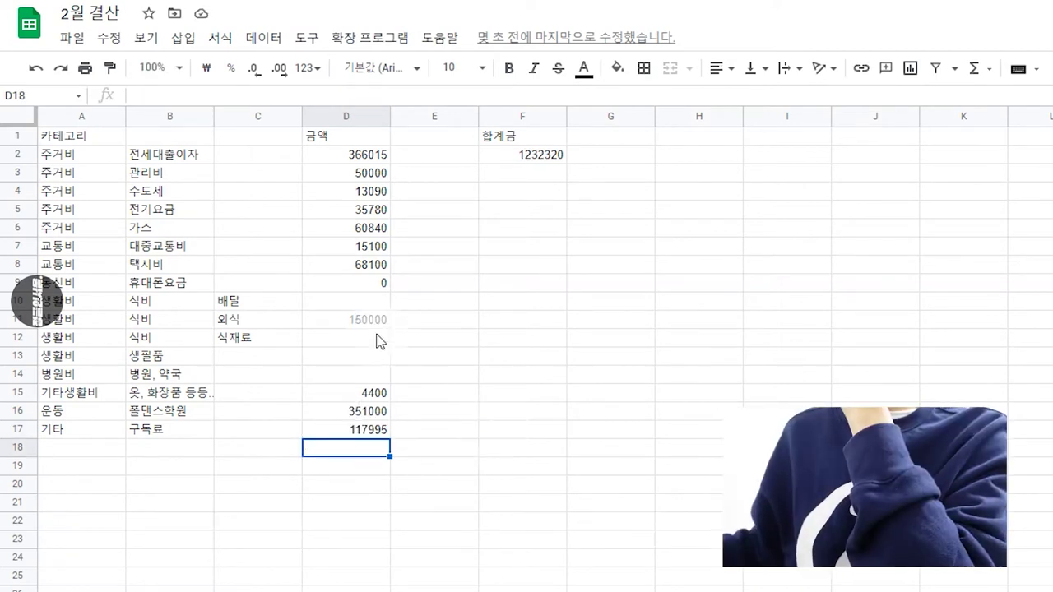
# Step: Enter =1980+4780+11060+990+3980+1280 as the 식재료 amount in D12
pyautogui.click(376, 341)
pyautogui.write('=')
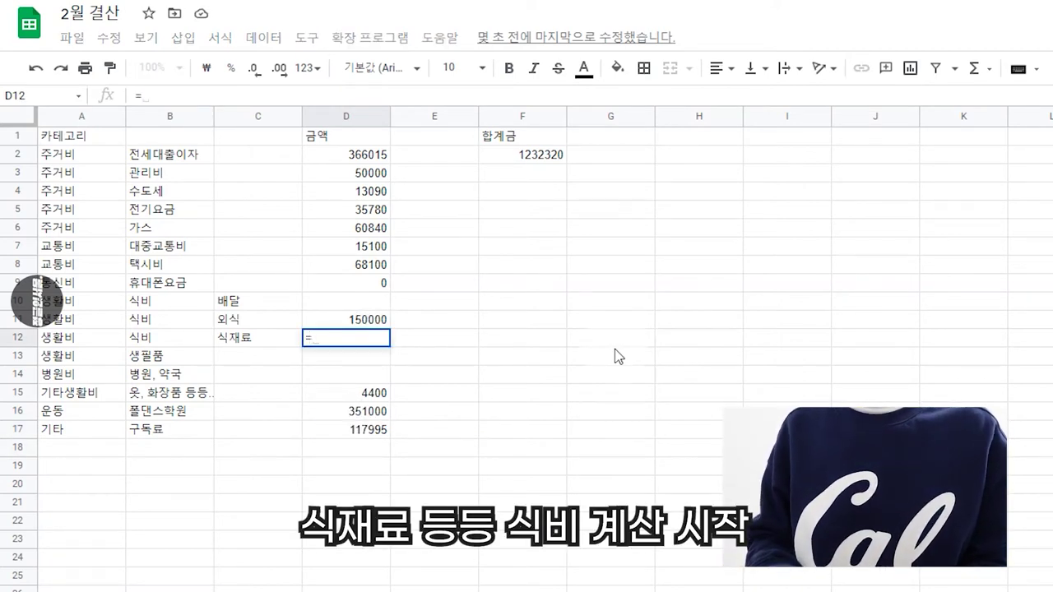
pyautogui.write('1980')
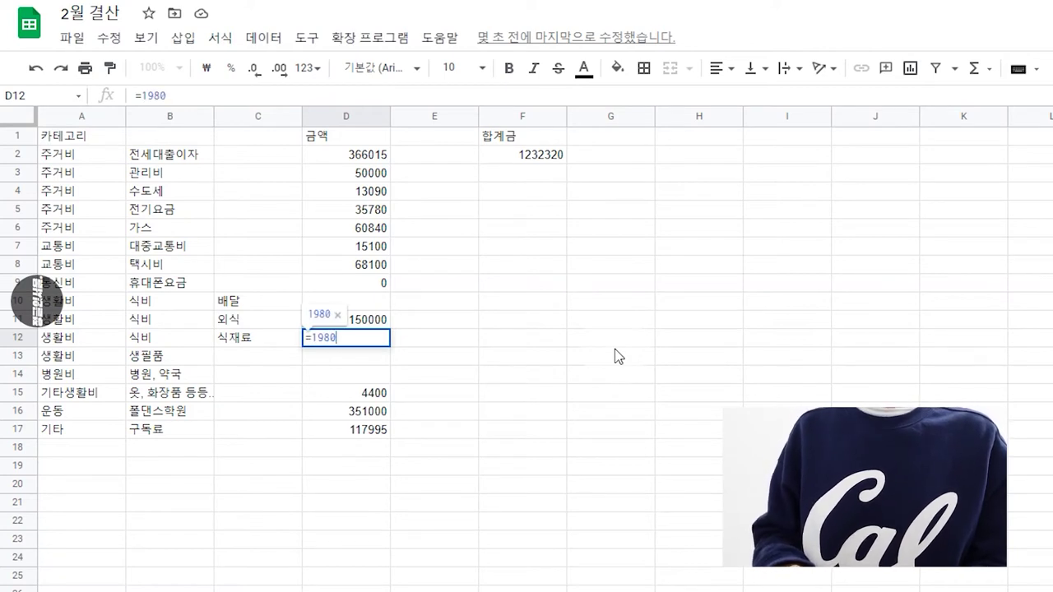
pyautogui.write('+4780+11060+990+3980+1280')
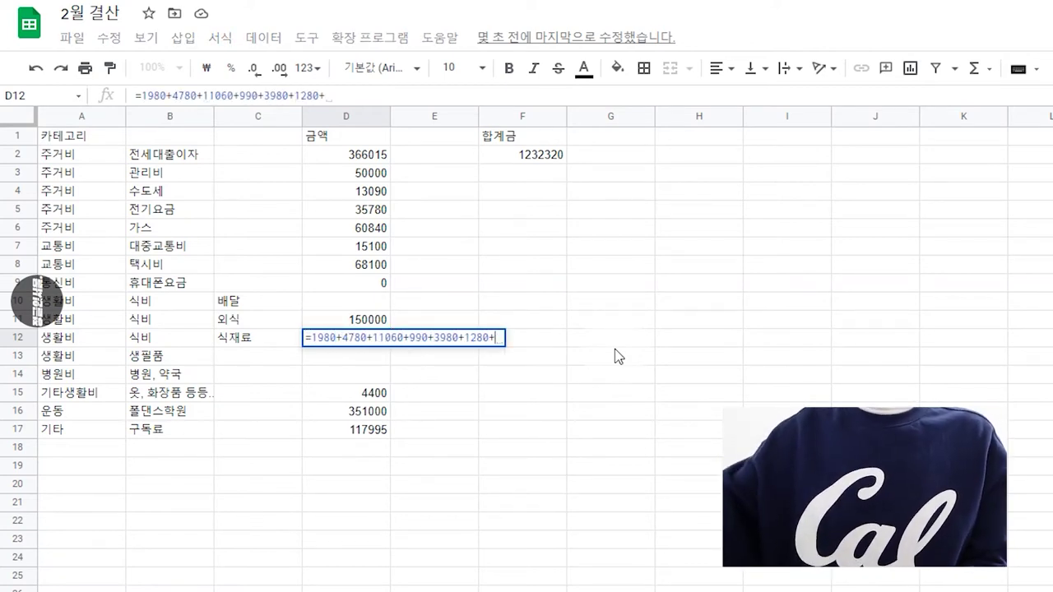
pyautogui.press('Return')
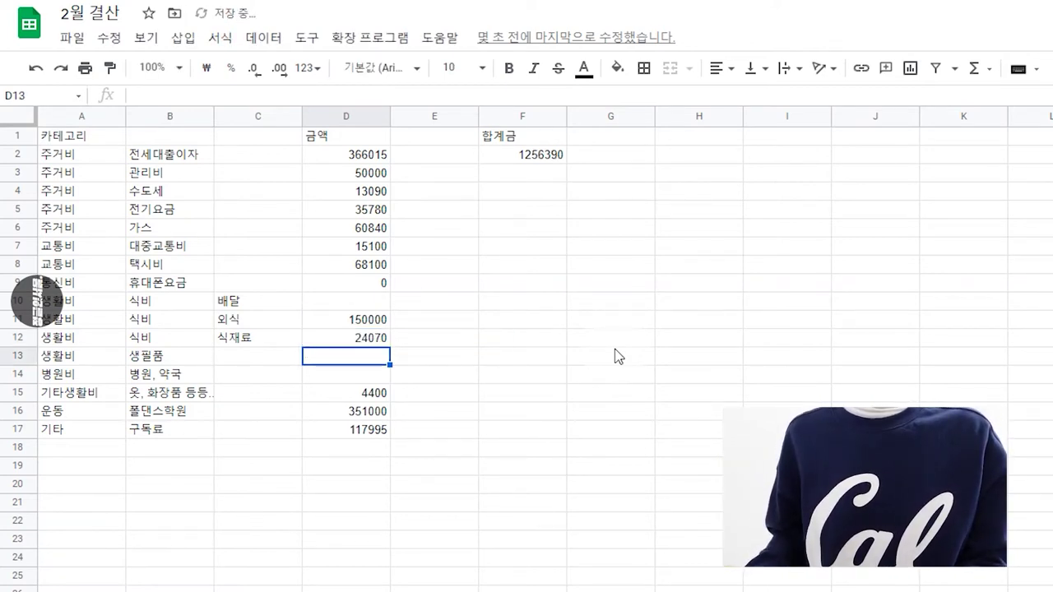
# Step: Enter =24500+27020+22000+28850+38700+27000+15900+16500+14500+19400+16900+22000+33900+13500 as the 배달 amount in D10
pyautogui.press('Up')
pyautogui.press('Up')
pyautogui.press('Up')
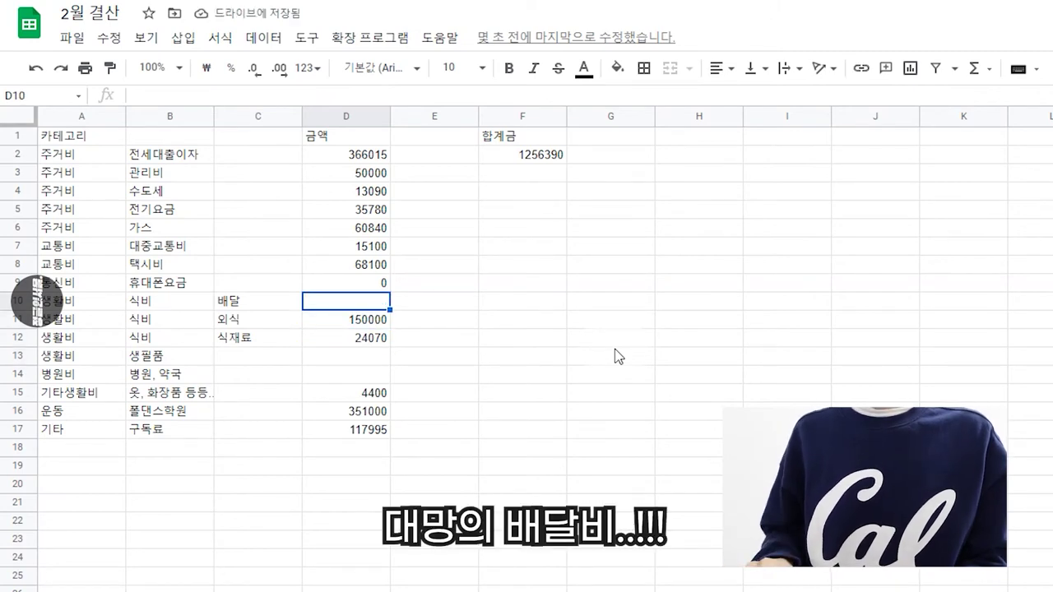
pyautogui.write('=')
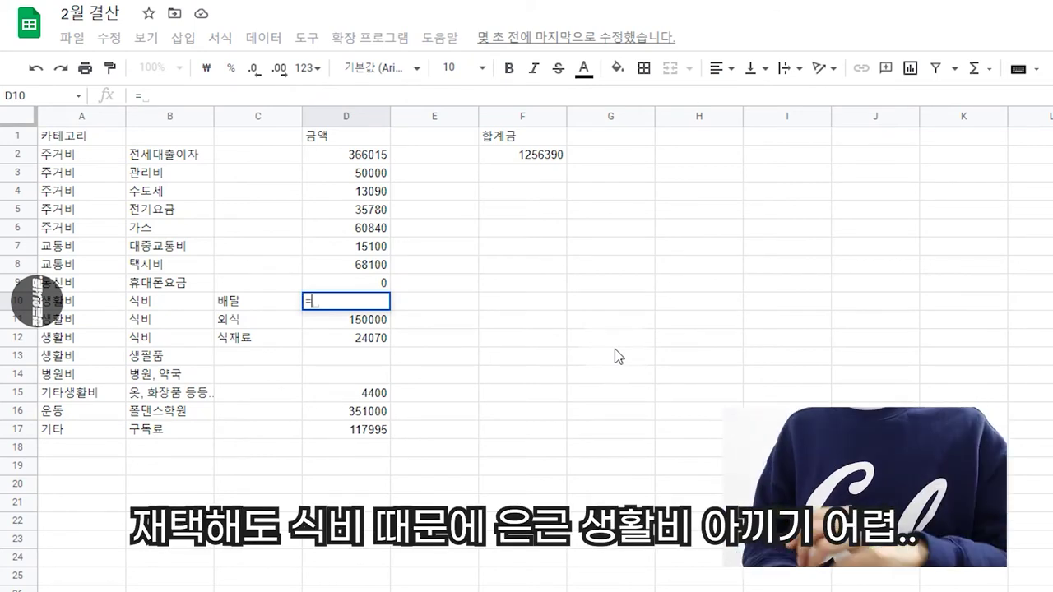
pyautogui.write('24500+27020+22000+28850+38700+270000')
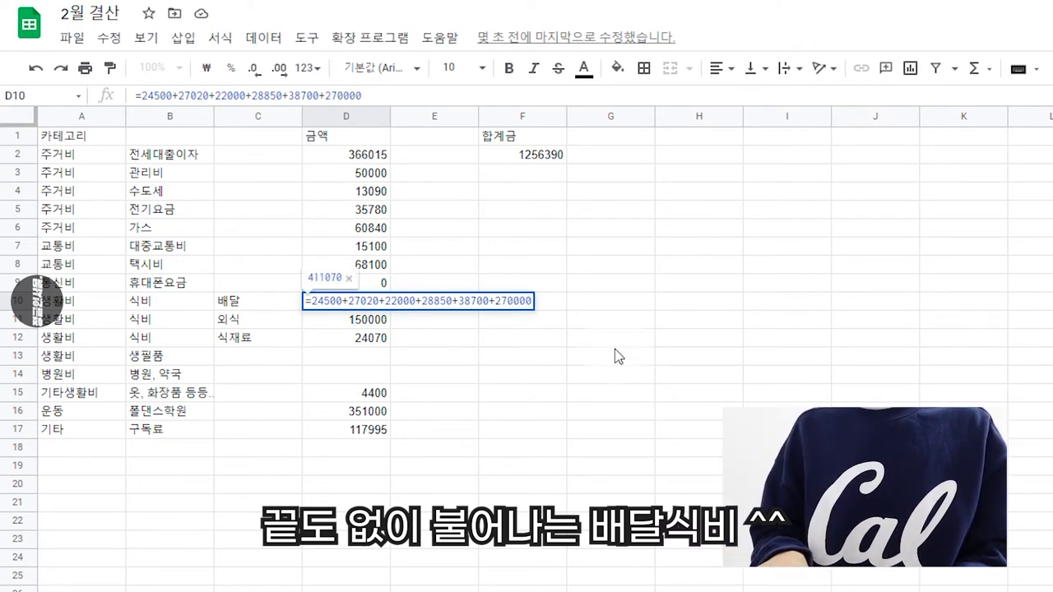
pyautogui.press('BackSpace')
pyautogui.write('+15900+')
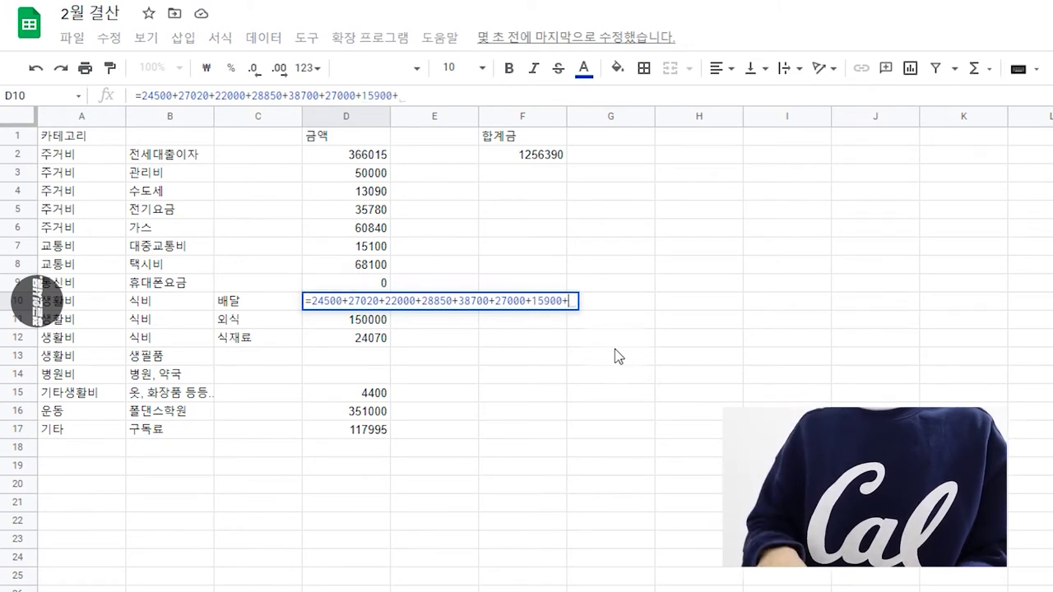
pyautogui.write('16500+')
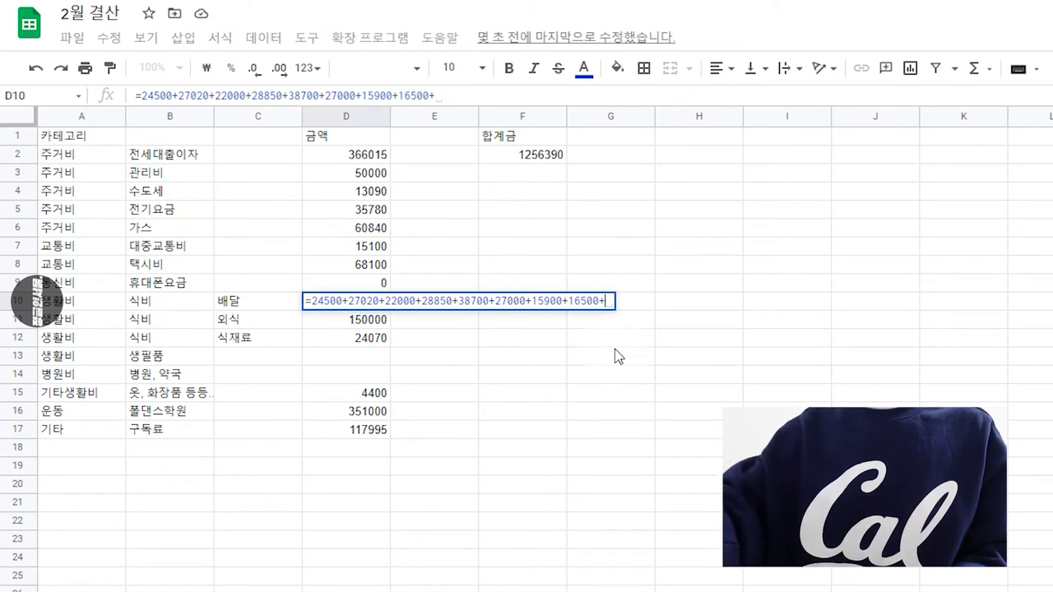
pyautogui.write('14500+19400+')
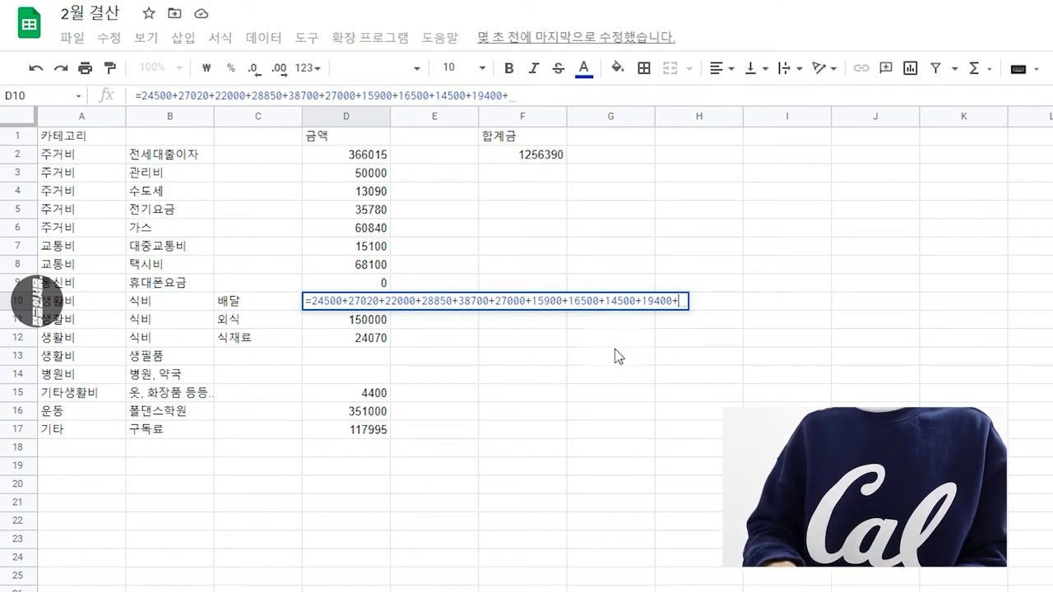
pyautogui.write('16900+')
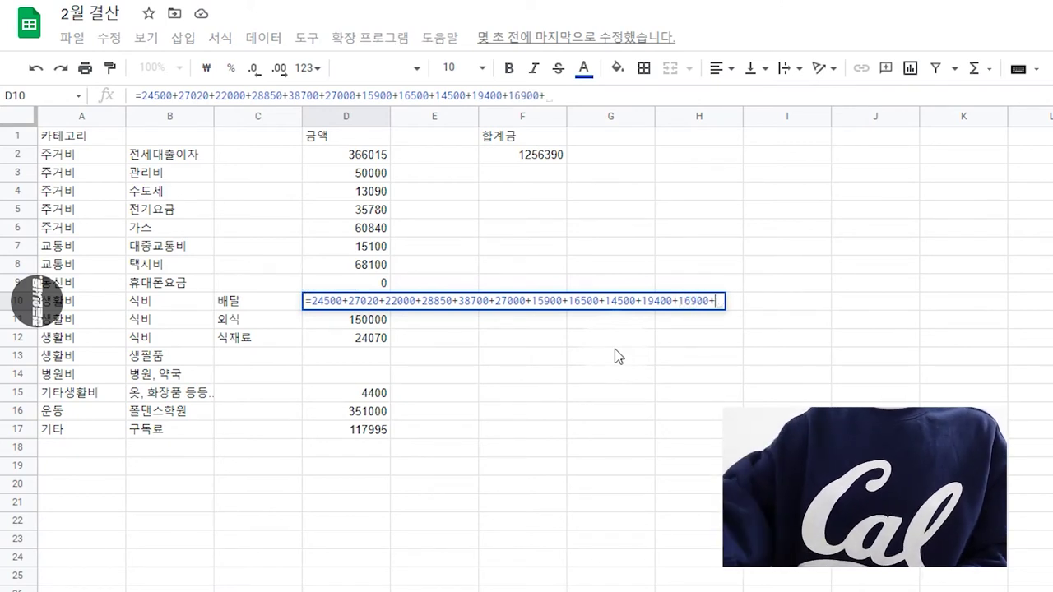
pyautogui.write('22000+33900+')
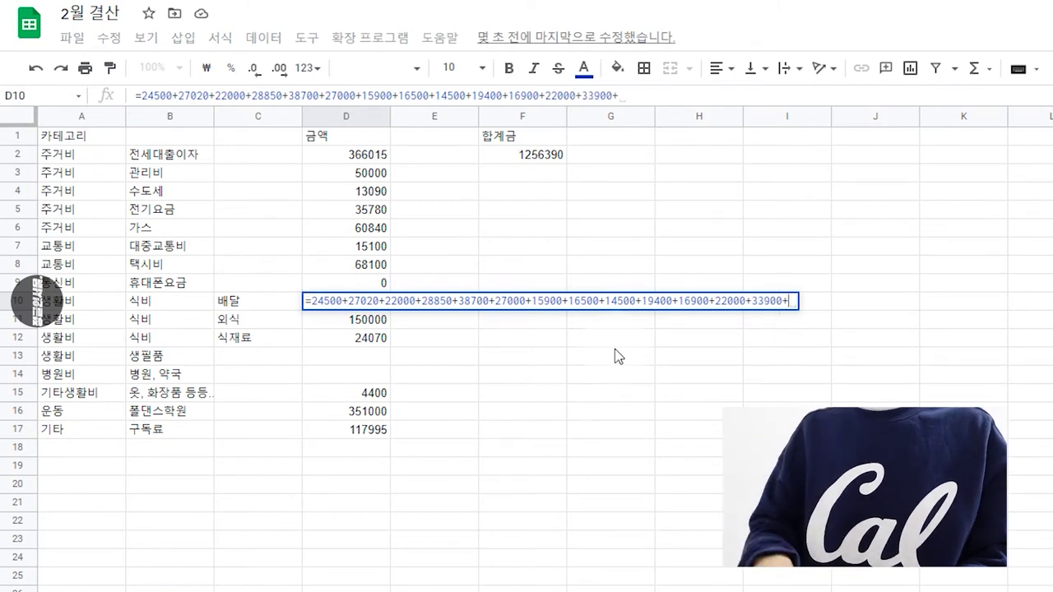
pyautogui.write('13500')
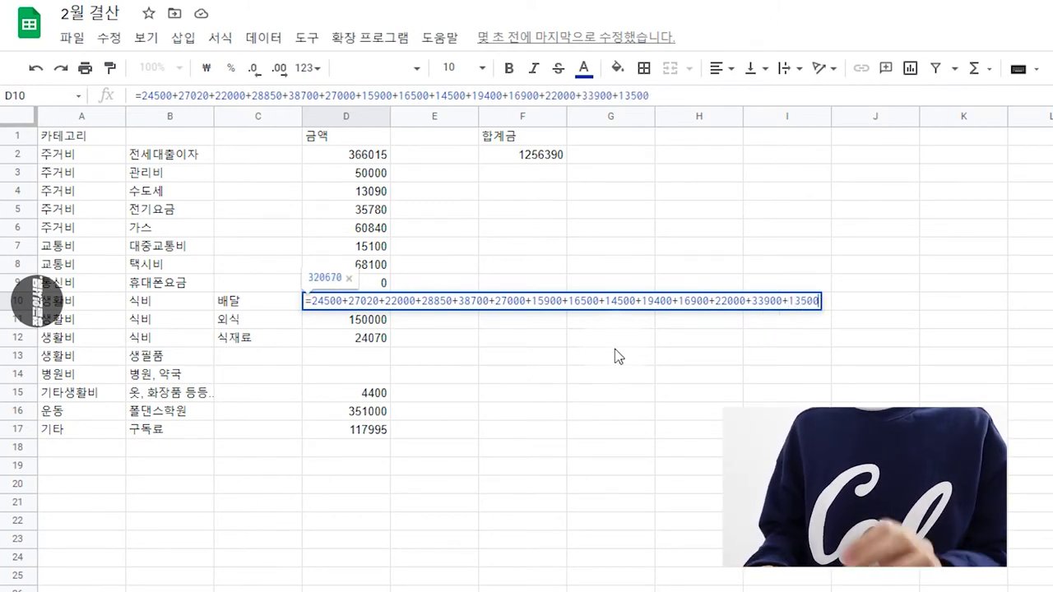
pyautogui.press('Return')
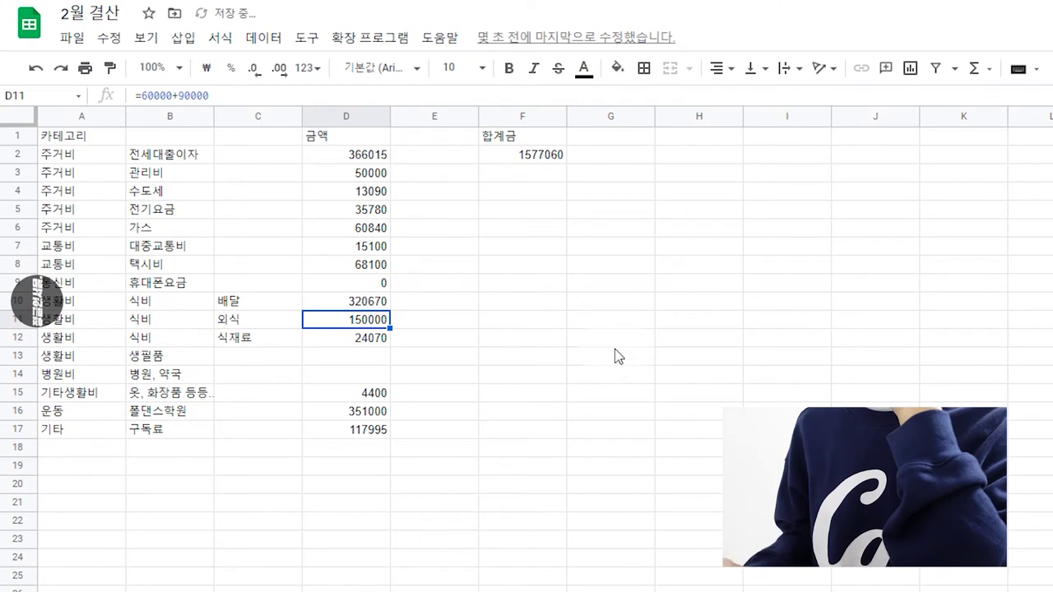
pyautogui.press('Up')
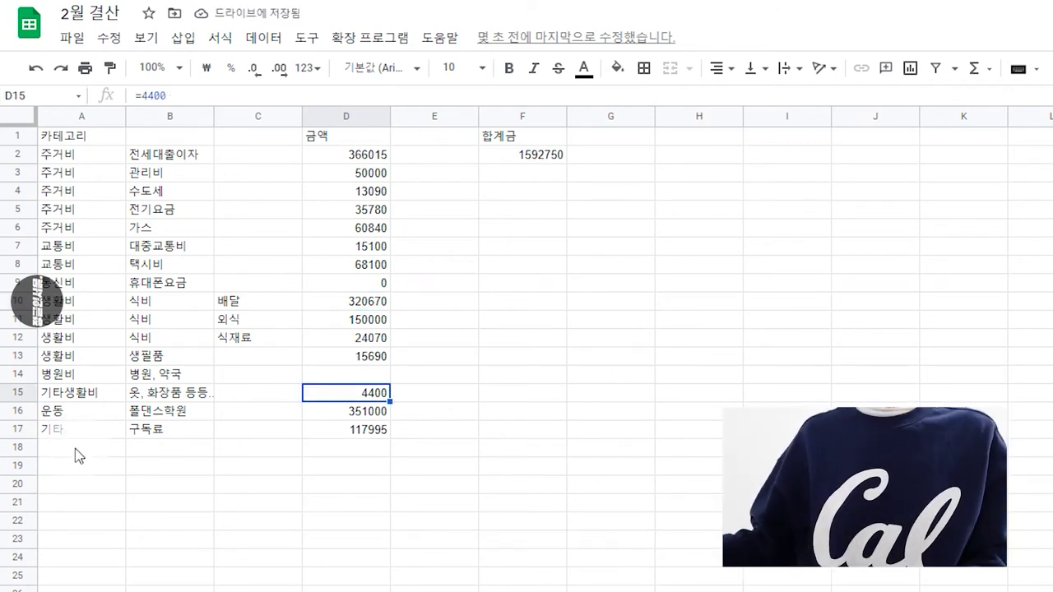
# Step: Add 165650 to the end of the 기타생활비 formula in D15
pyautogui.click(196, 96)
pyautogui.write('+')
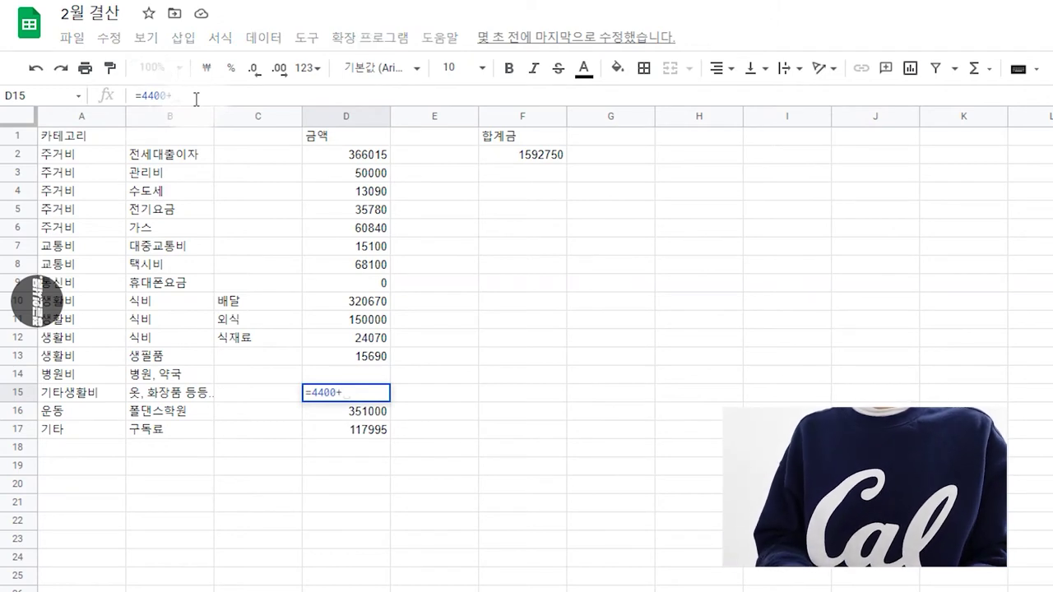
pyautogui.write('165')
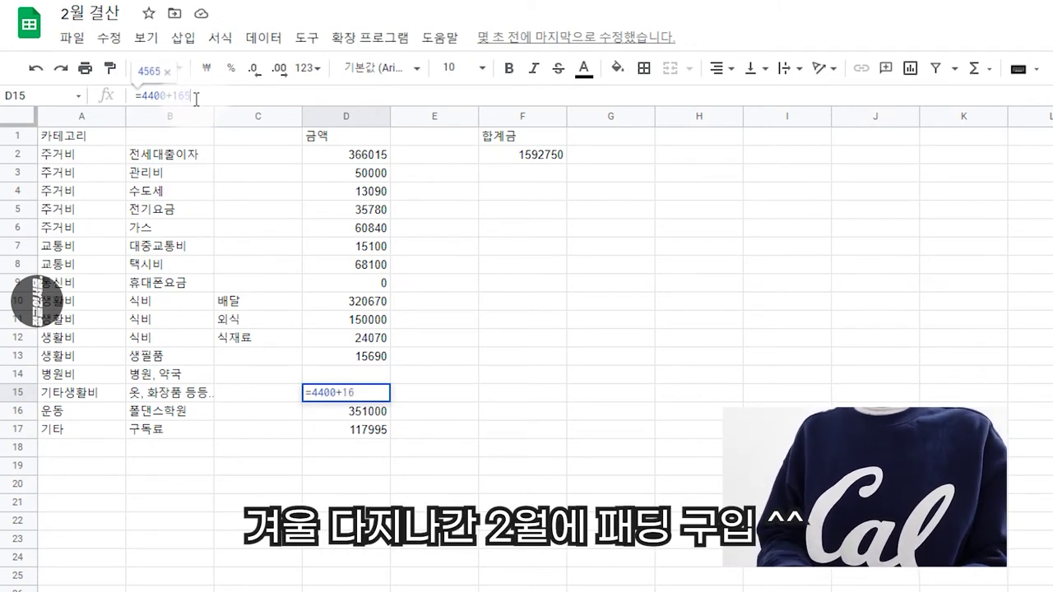
pyautogui.write('650')
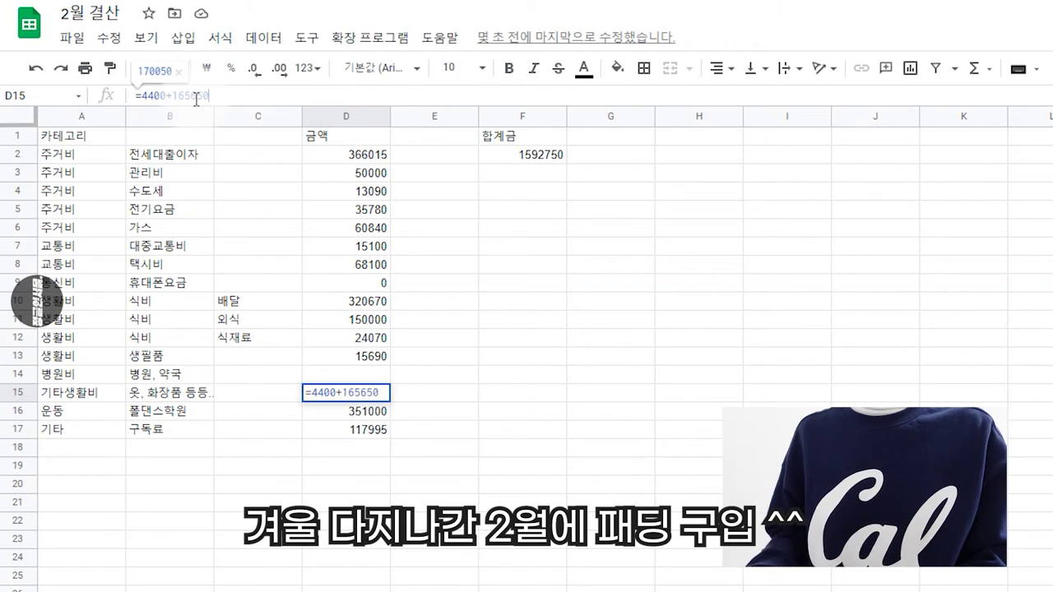
pyautogui.press('Return')
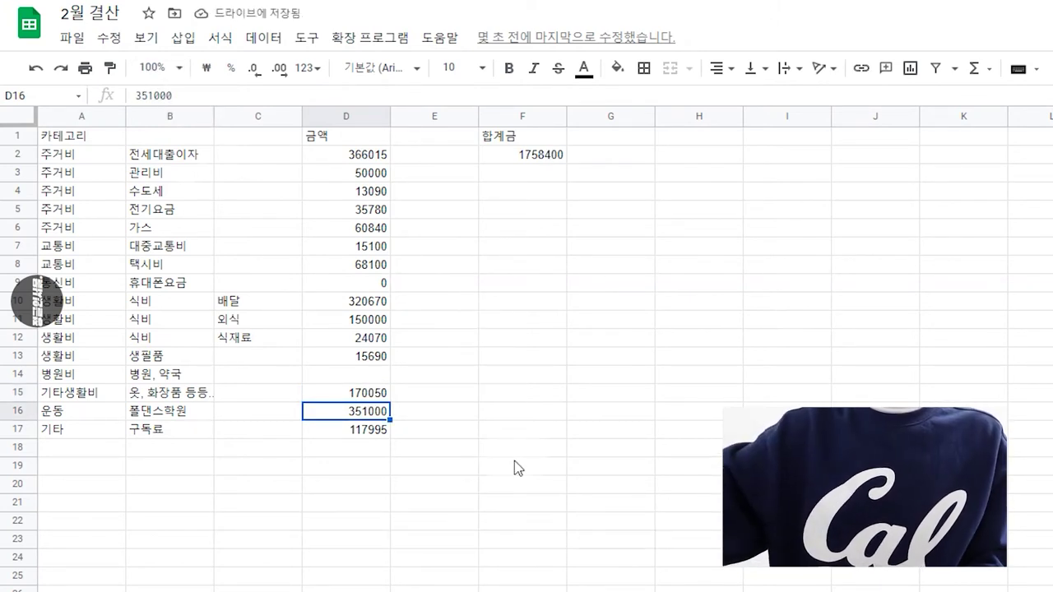
pyautogui.press('Up')
pyautogui.press('Up')
pyautogui.press('Up')
pyautogui.press('Up')
pyautogui.press('Up')
pyautogui.press('Up')
pyautogui.press('Up')
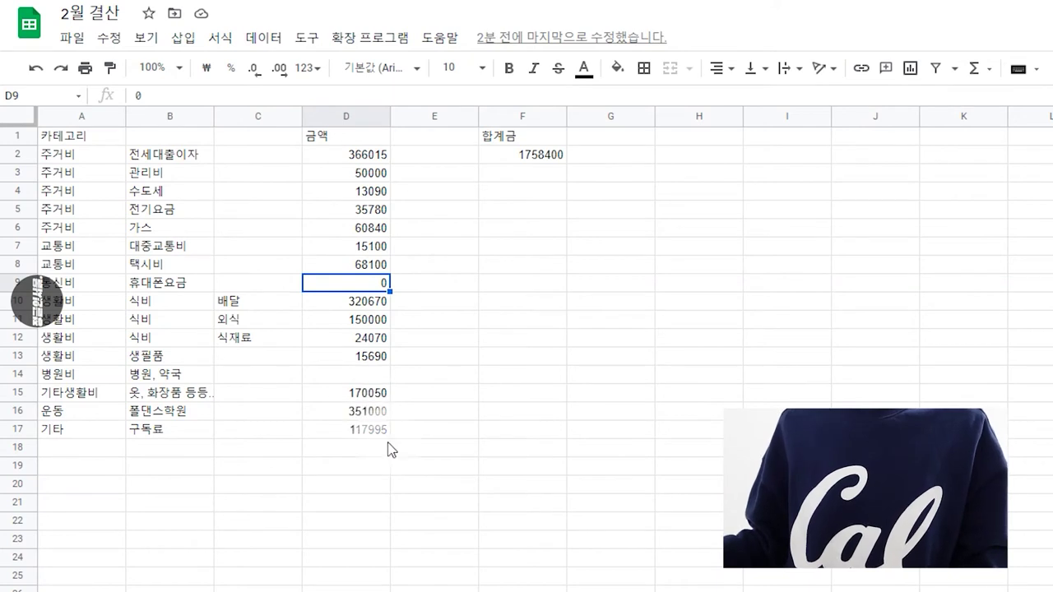
# Step: Add 3900 to the end of the 구독료 formula in D17
pyautogui.click(370, 430)
pyautogui.doubleClick(423, 428)
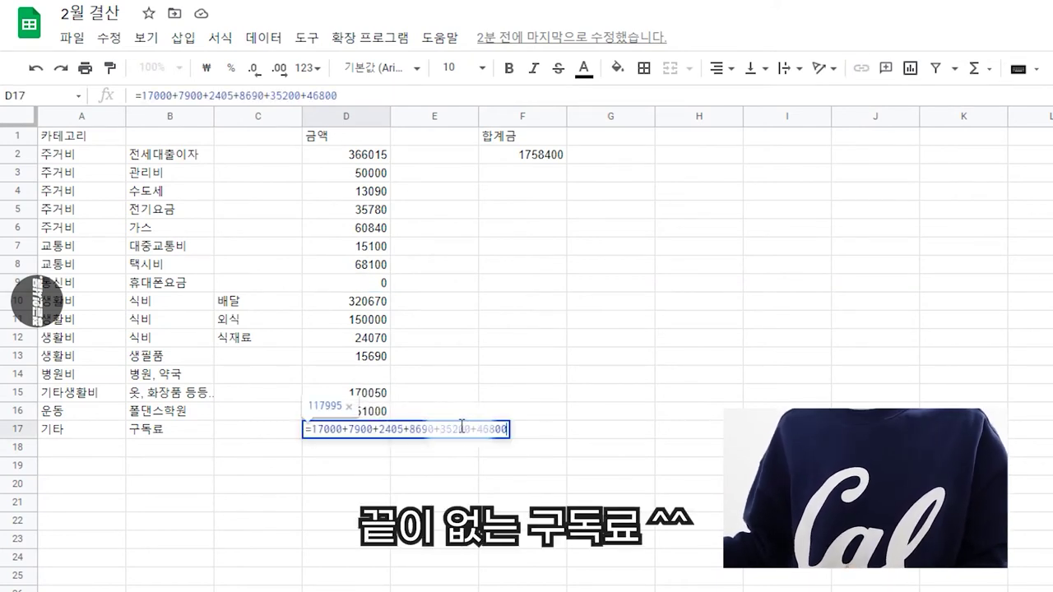
pyautogui.write('+3')
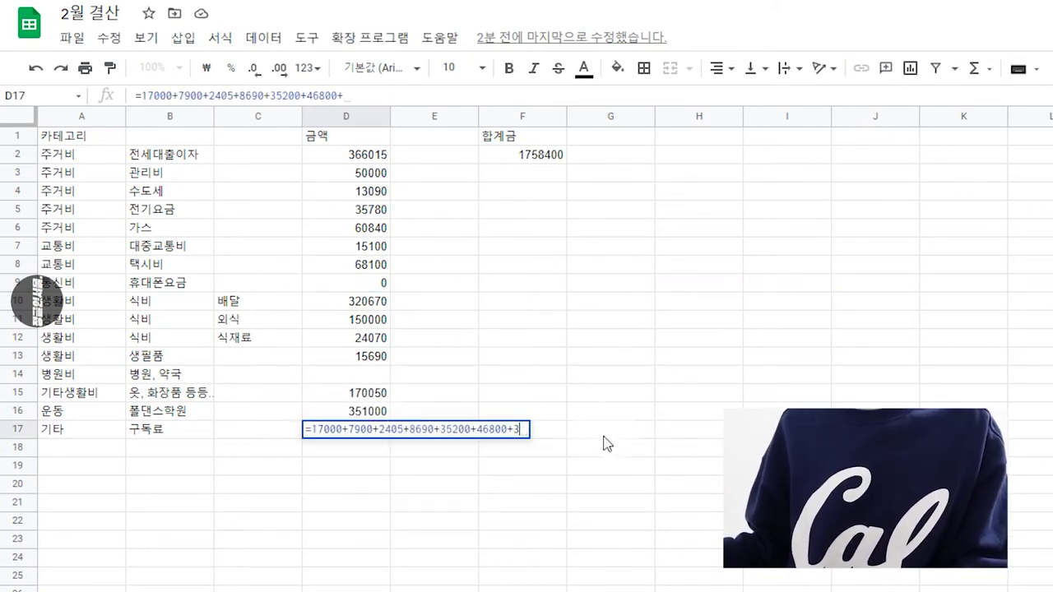
pyautogui.write('900')
pyautogui.press('Return')
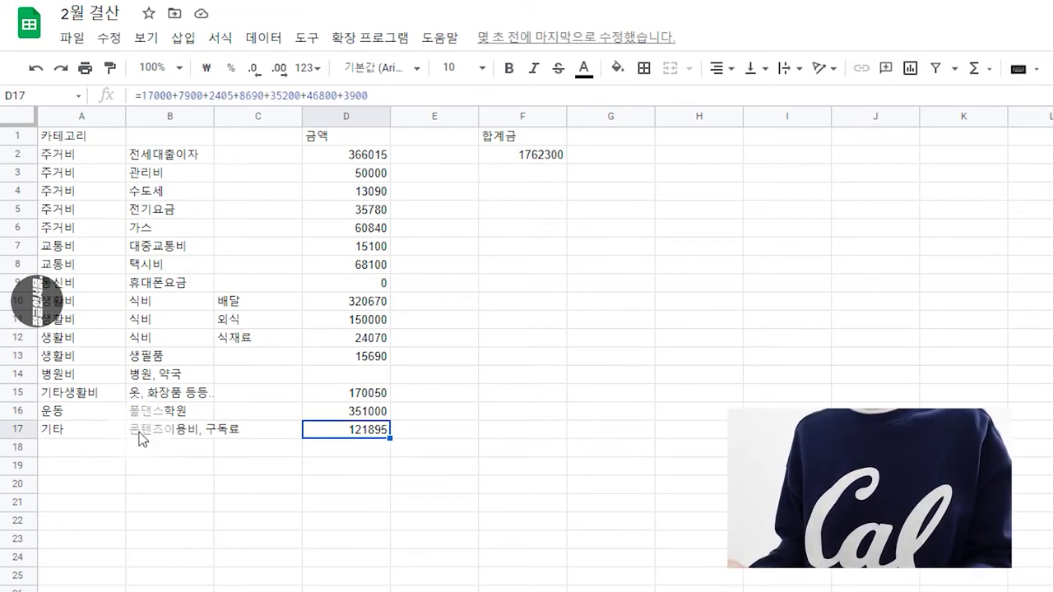
# Step: Add 61560 to the end of the 콘텐츠이용비, 구독료 formula in D17
pyautogui.click(398, 96)
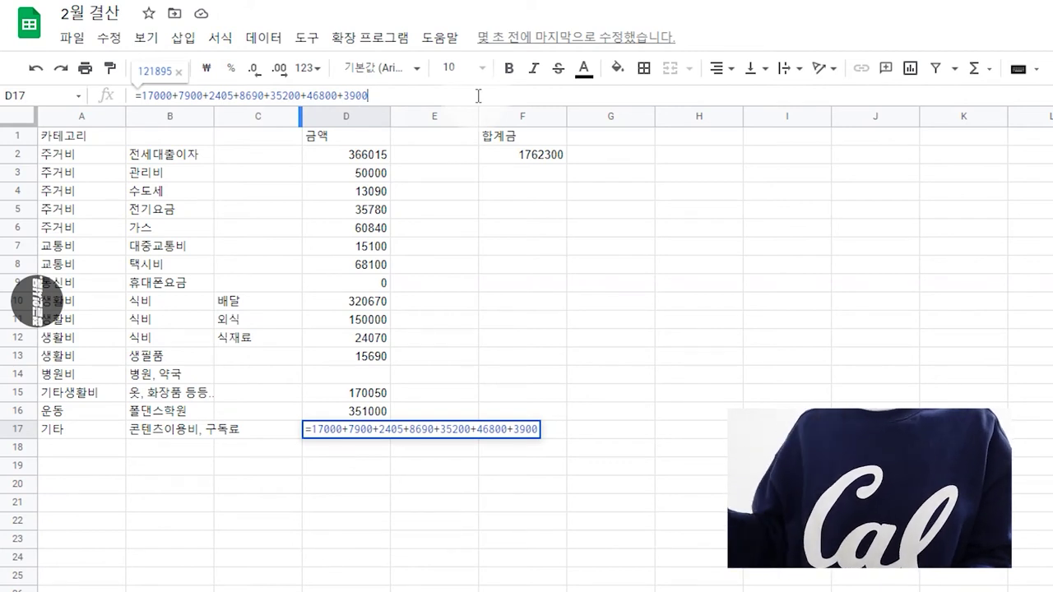
pyautogui.write('+')
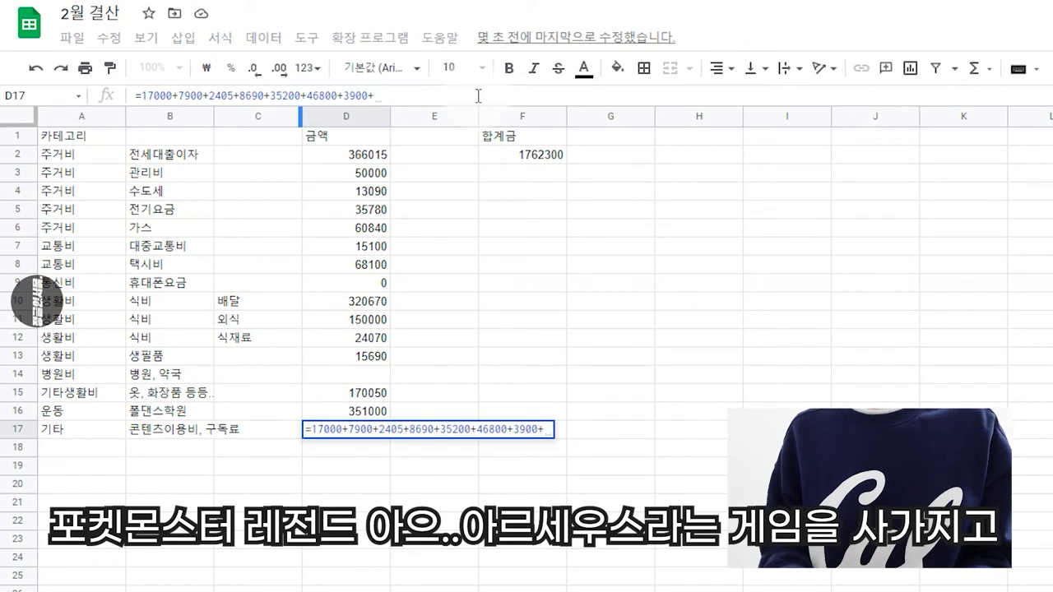
pyautogui.write('61560')
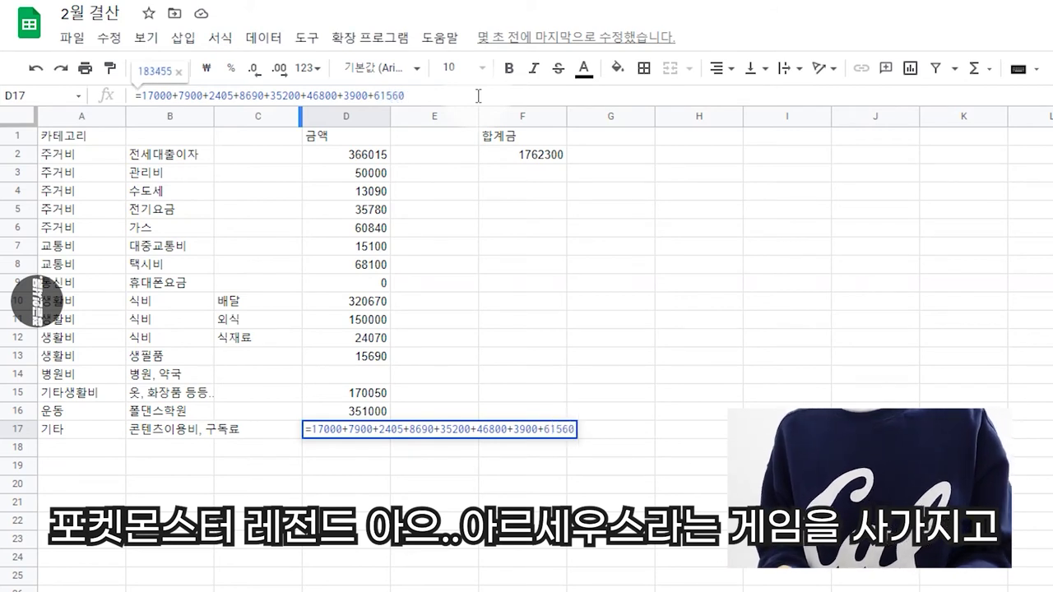
pyautogui.press('Return')
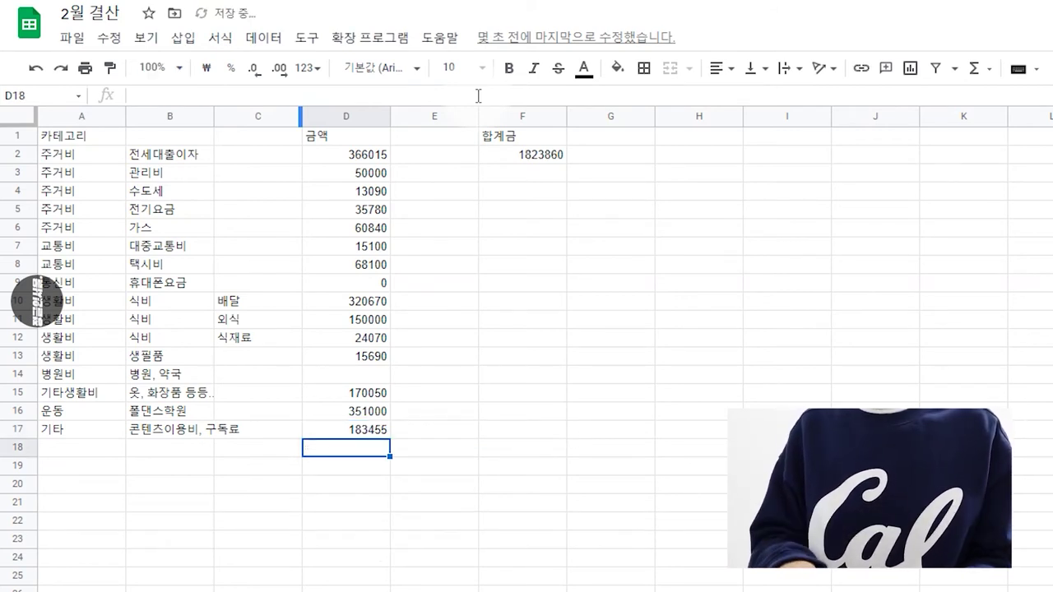
# Step: Insert a 통신비 row above the 배달 row, labelled 인터넷요금 with an amount of 21830
pyautogui.rightClick(18, 305)
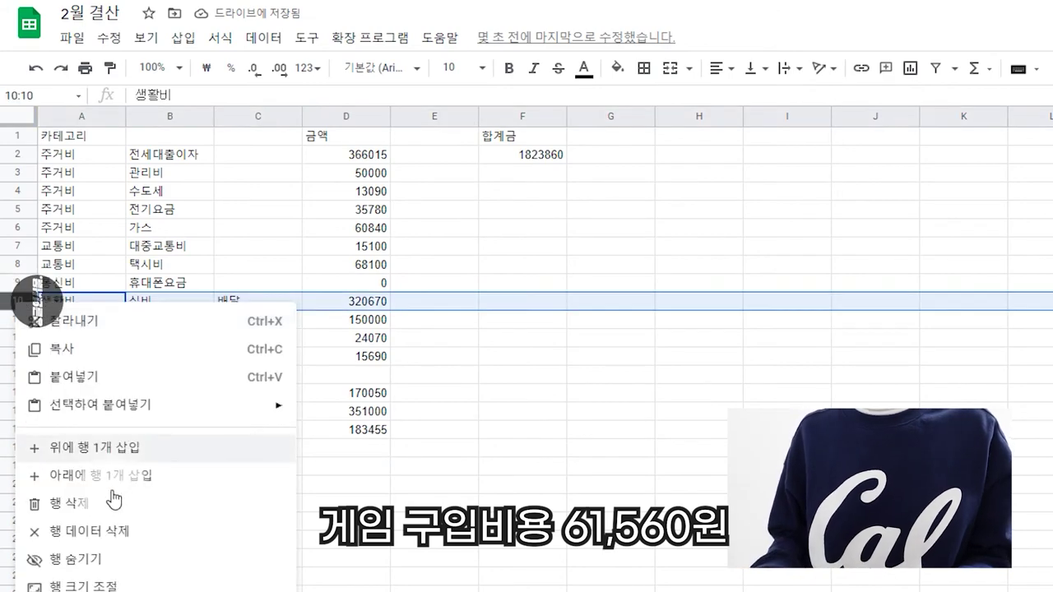
pyautogui.click(107, 448)
pyautogui.click(158, 302)
pyautogui.write('유')
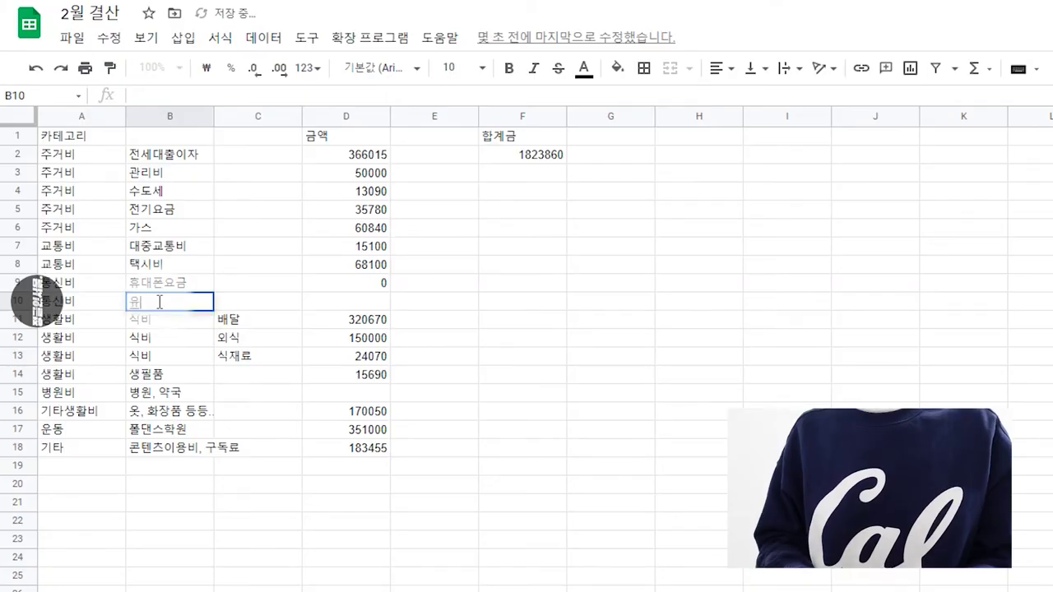
pyautogui.write('선인터넷요금')
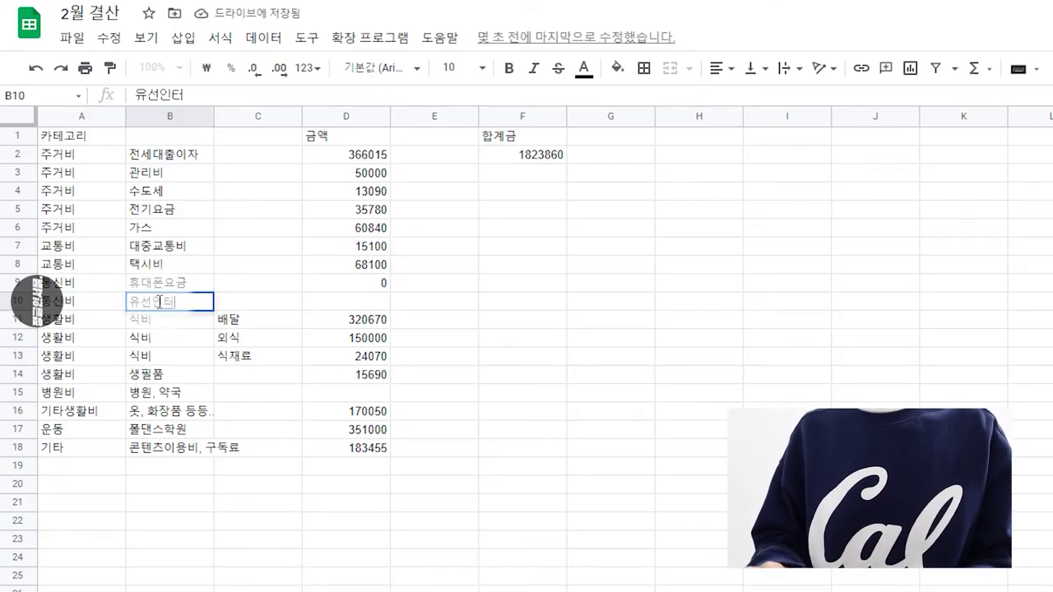
pyautogui.press('Tab')
pyautogui.press('Tab')
pyautogui.write('21830')
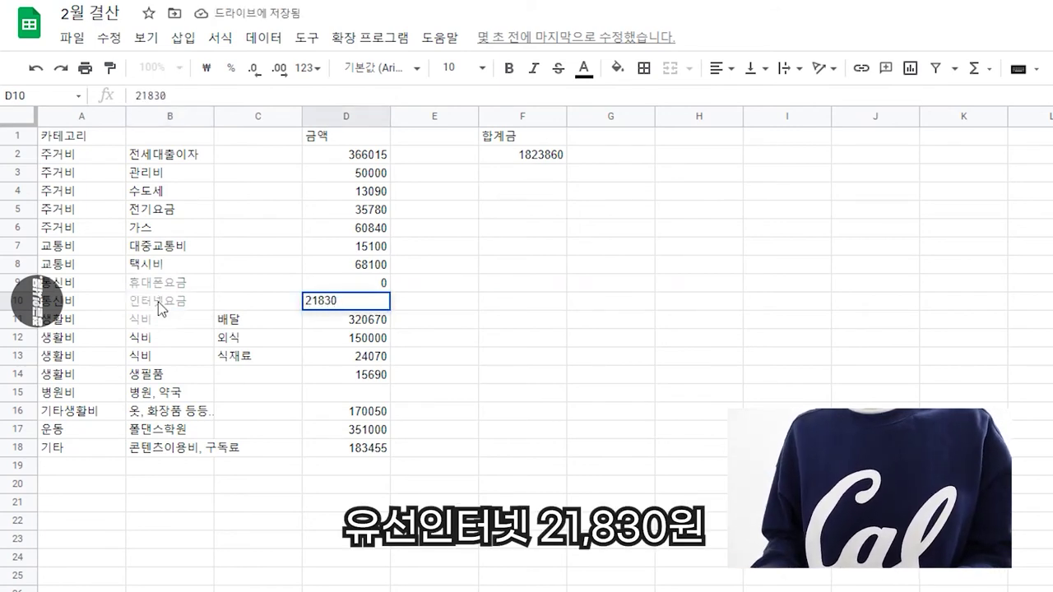
pyautogui.press('Return')
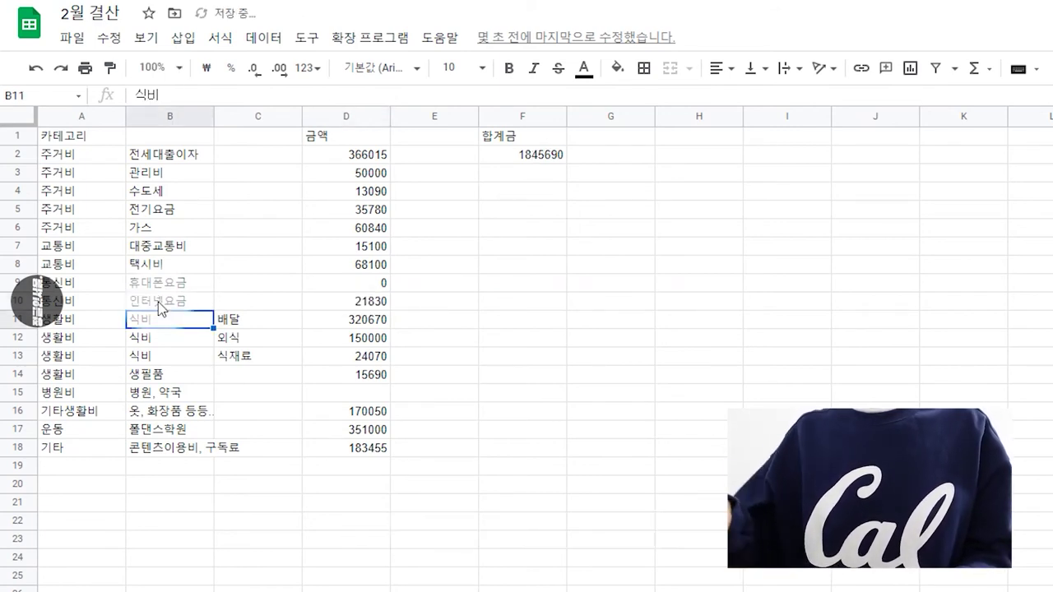
# Step: Enter 0 as the 병원비 amount in D15
pyautogui.click(371, 394)
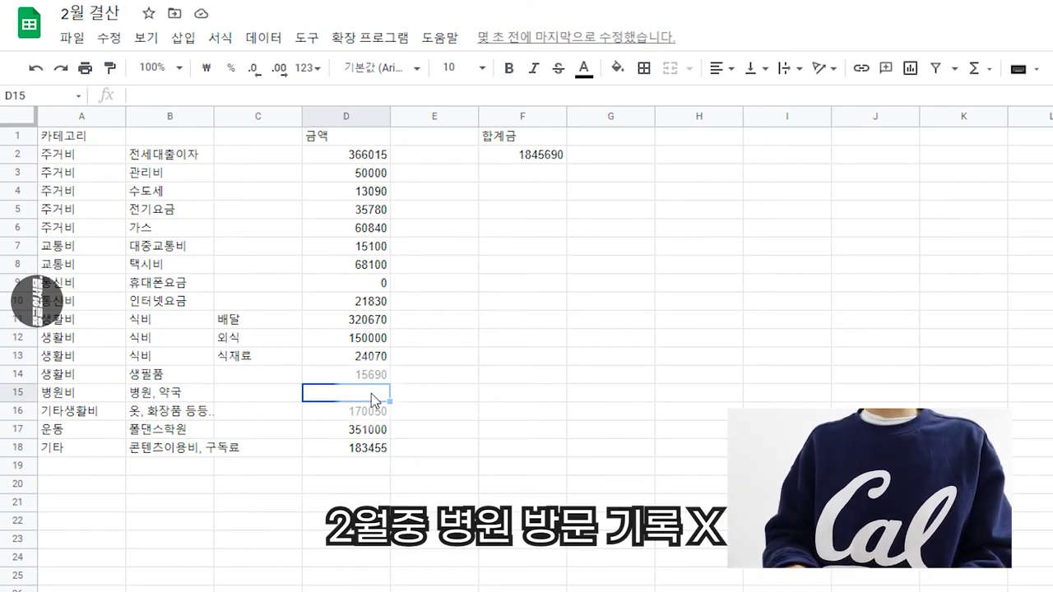
pyautogui.write('0')
pyautogui.press('Return')
# Step: Check the 합계금 total and its formula in F2
pyautogui.click(371, 393)
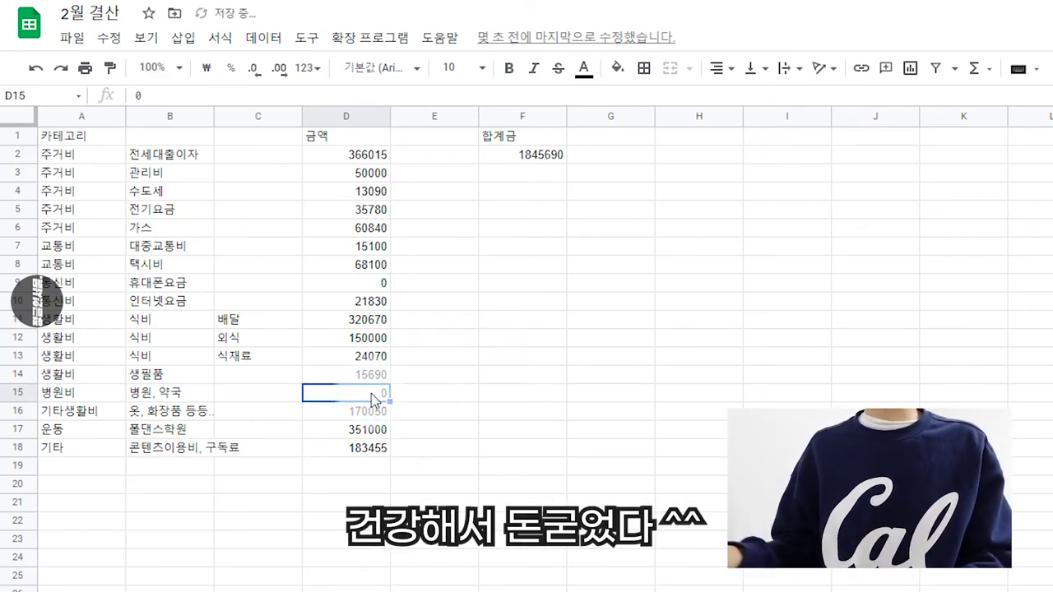
pyautogui.click(541, 157)
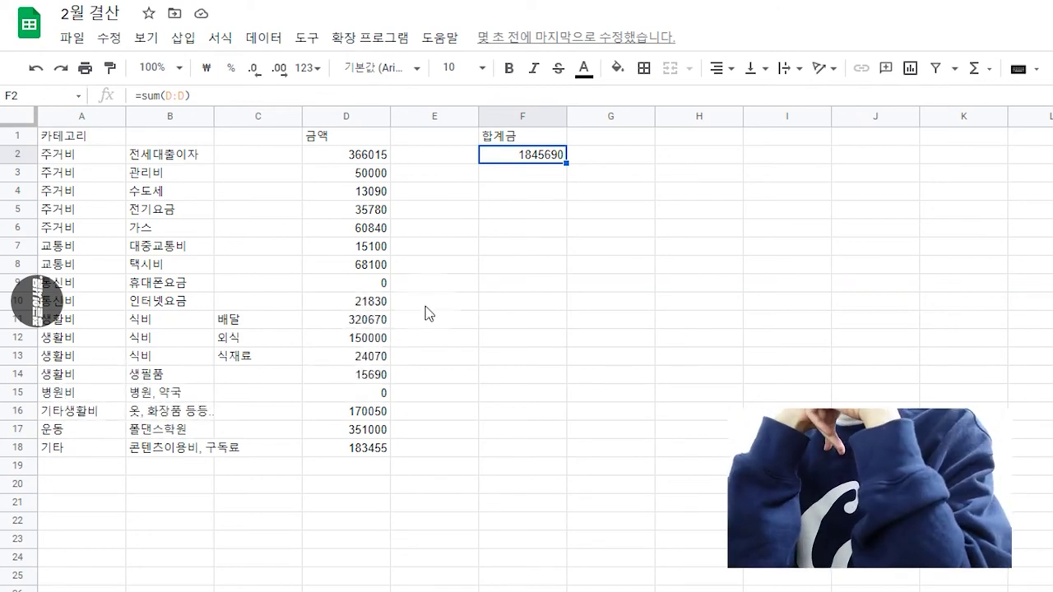
pyautogui.click(425, 306)
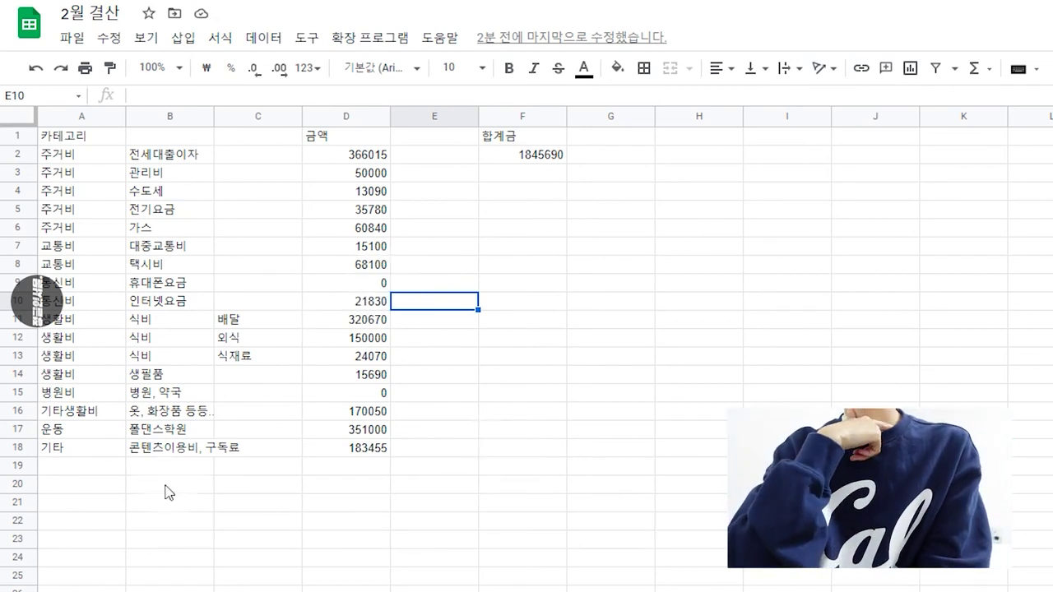
pyautogui.click(92, 467)
pyautogui.write('생')
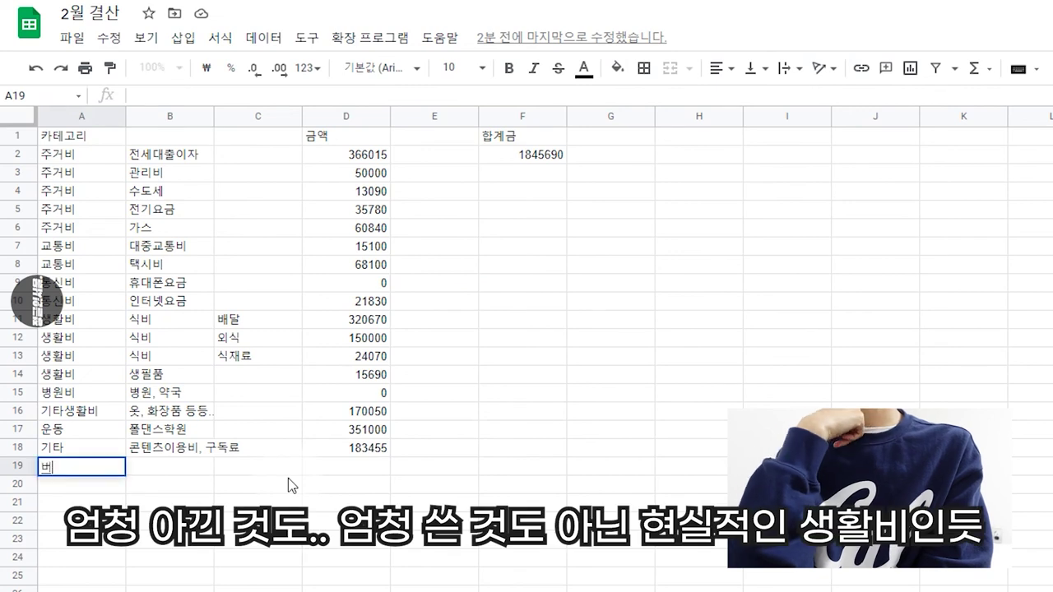
pyautogui.press('BackSpace')
pyautogui.press('BackSpace')
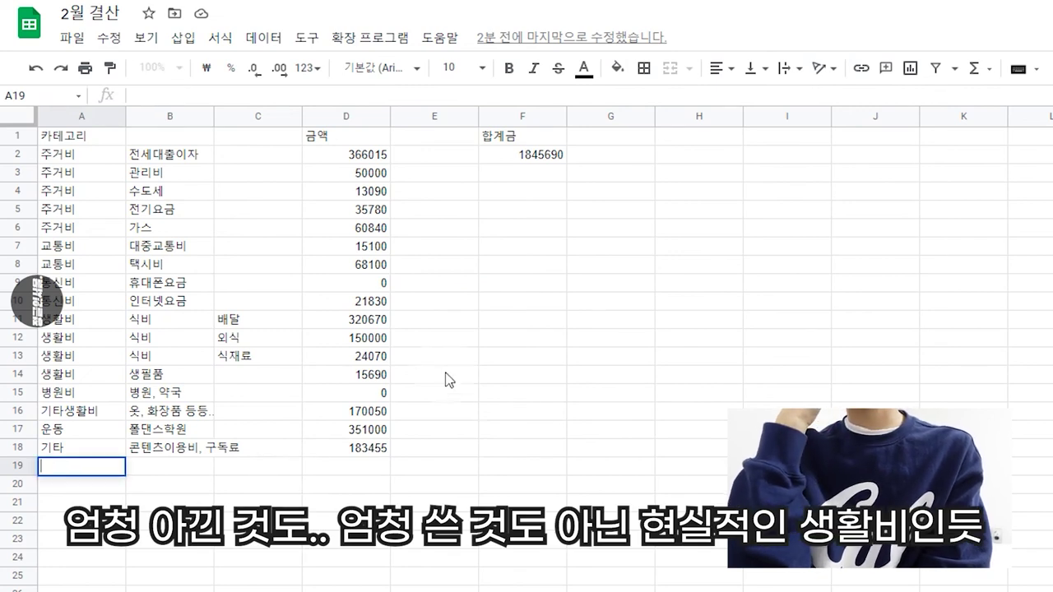
pyautogui.click(425, 305)
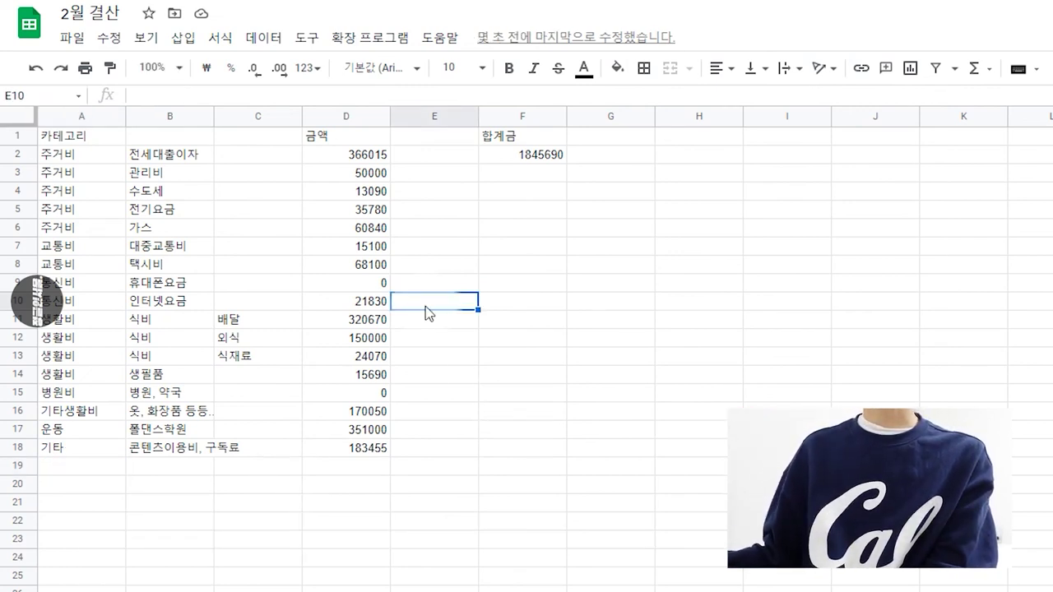